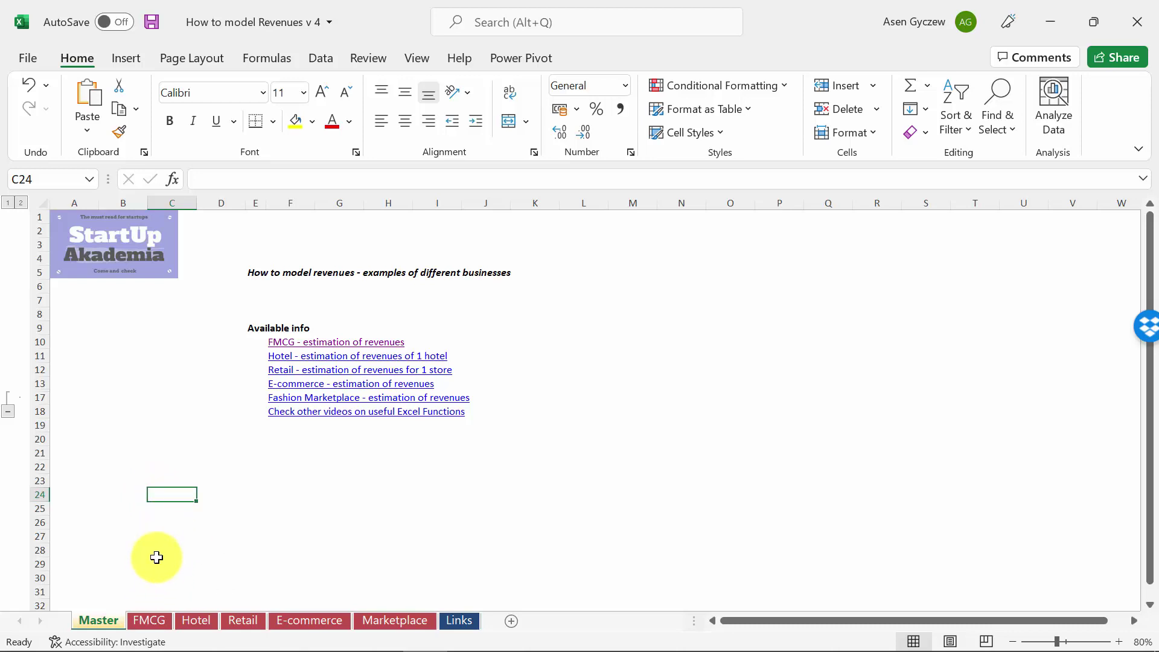
# Step: On the FMCG sheet, examine the Quantity Sold and Average prices rows, including the split into traditional small stores and retail chains
pyautogui.click(149, 619)
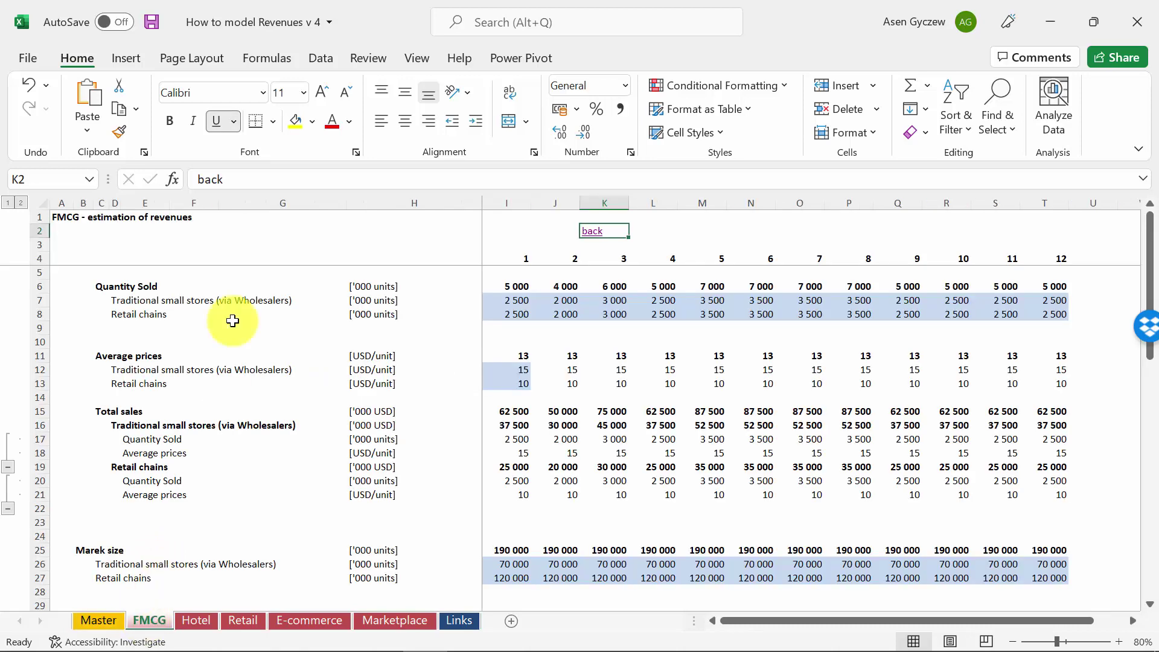
pyautogui.click(237, 286)
pyautogui.click(85, 290)
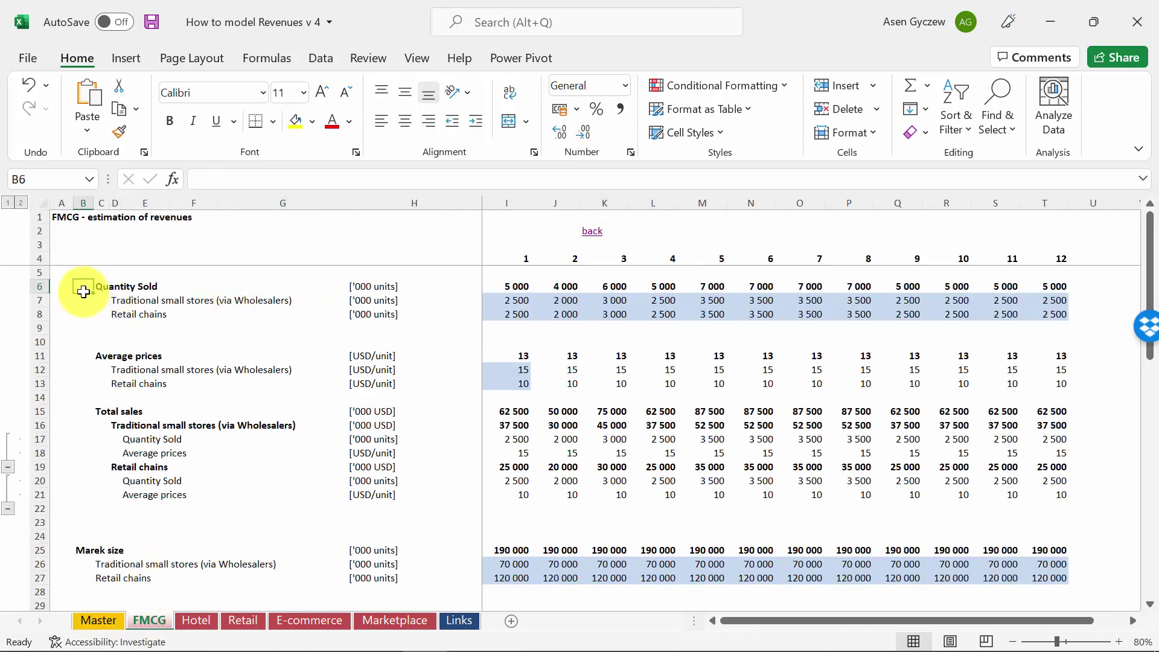
pyautogui.click(41, 287)
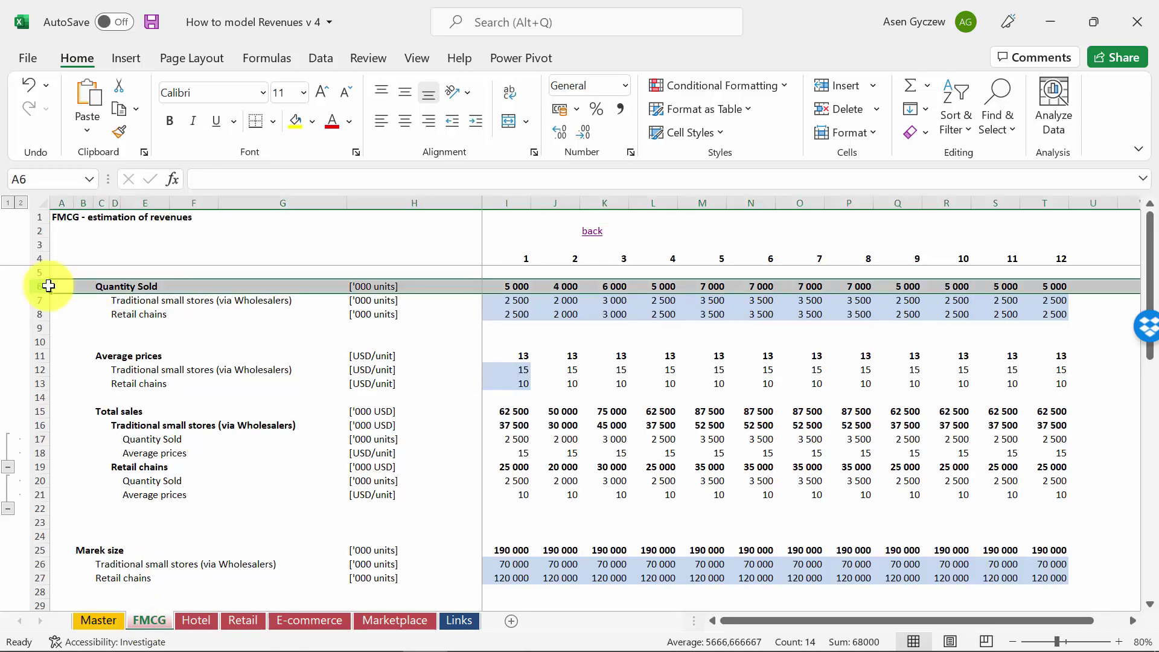
pyautogui.click(41, 355)
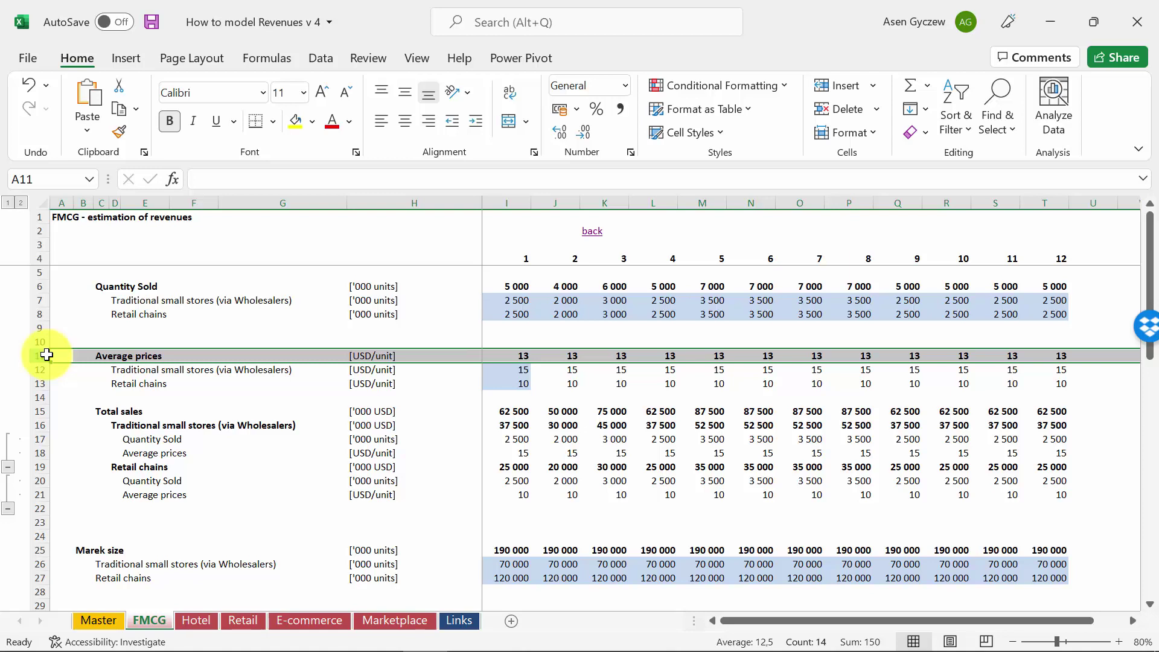
pyautogui.click(45, 303)
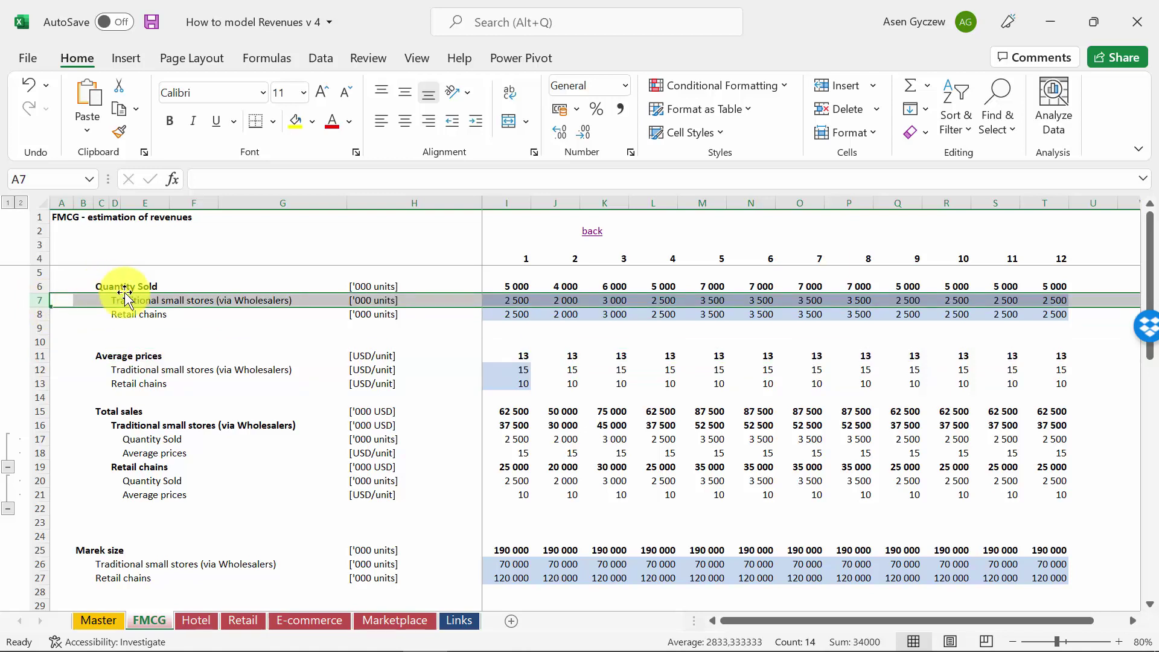
pyautogui.click(41, 312)
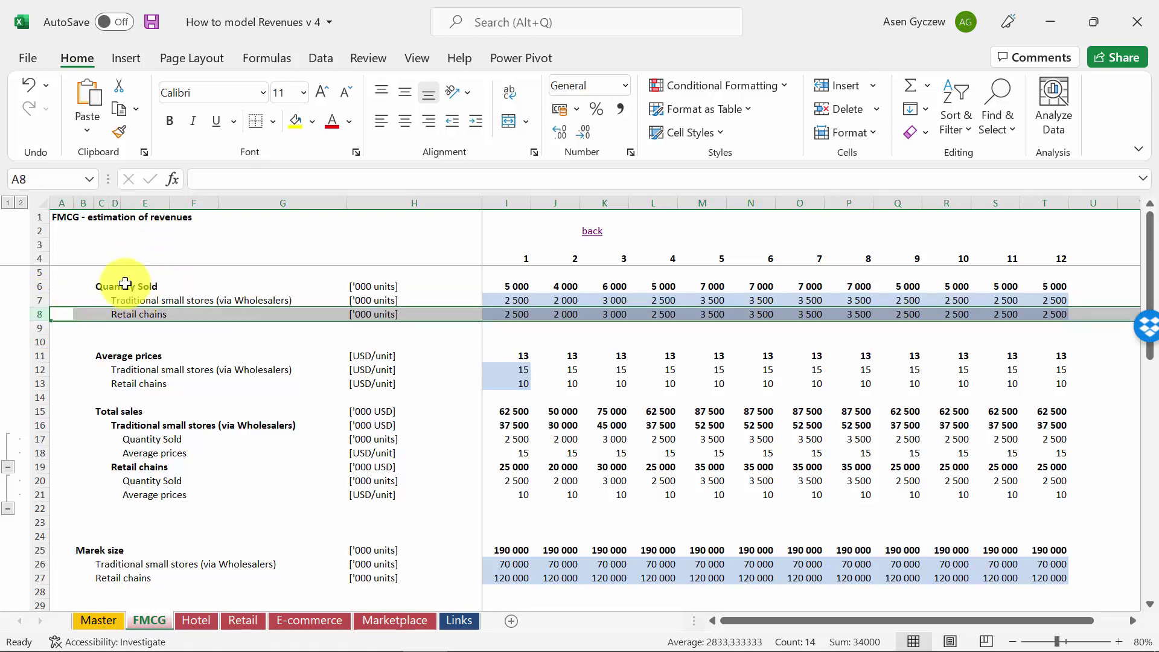
pyautogui.click(40, 286)
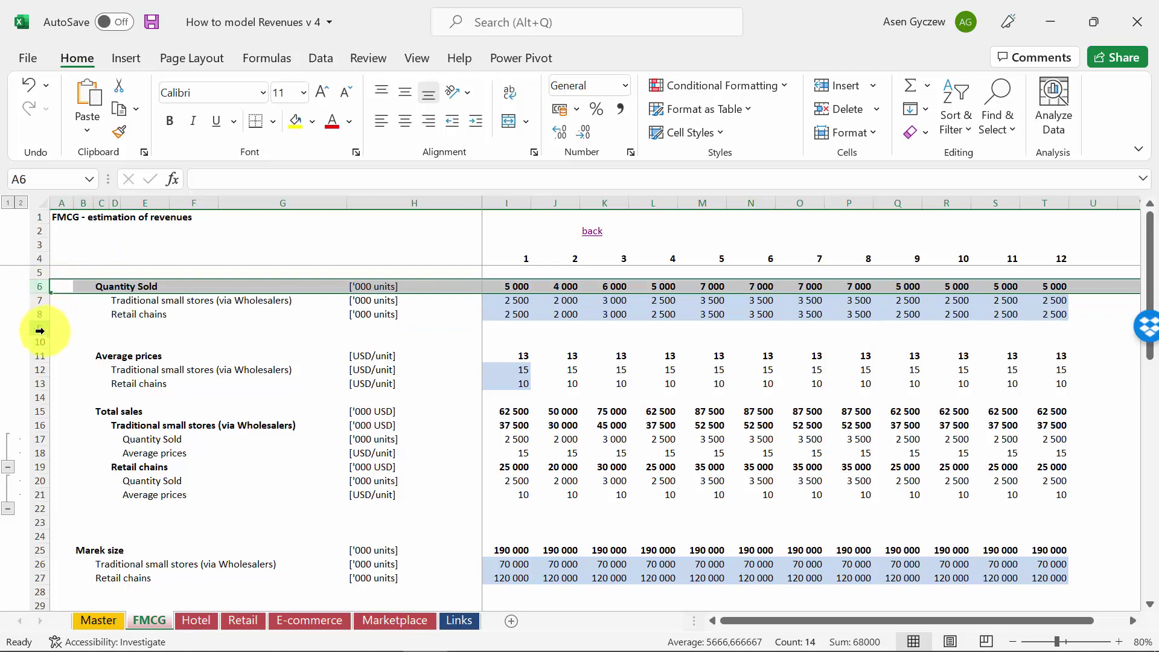
pyautogui.click(34, 355)
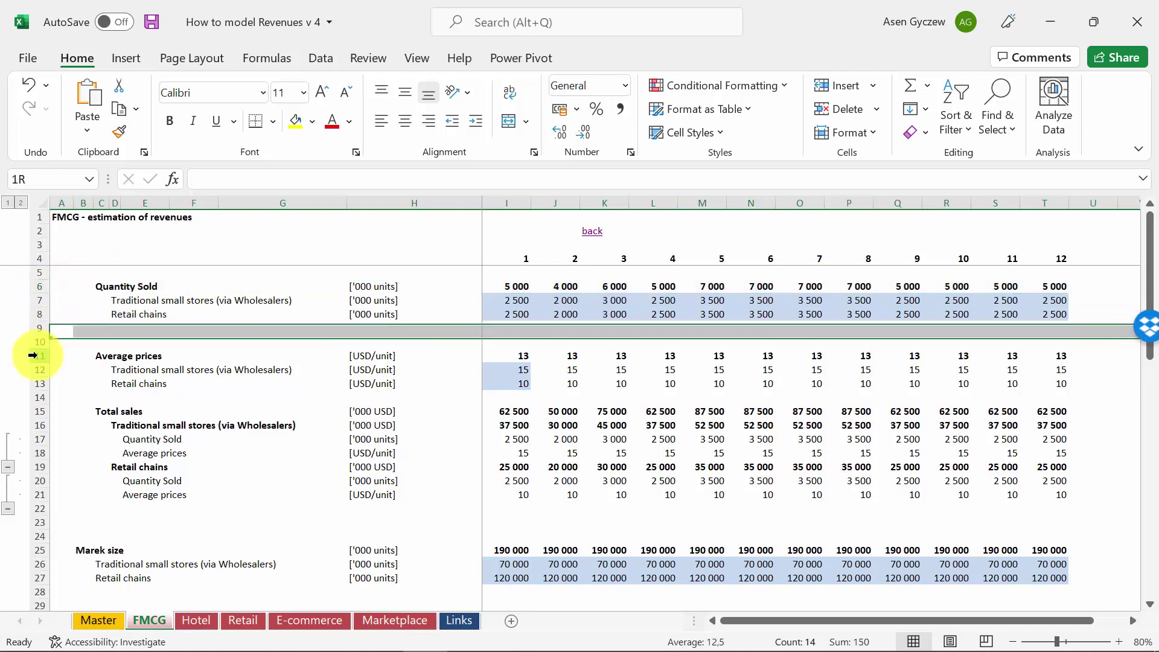
# Step: Examine the FMCG Total sales row and its sales rows for traditional small stores and retail chains
pyautogui.click(35, 410)
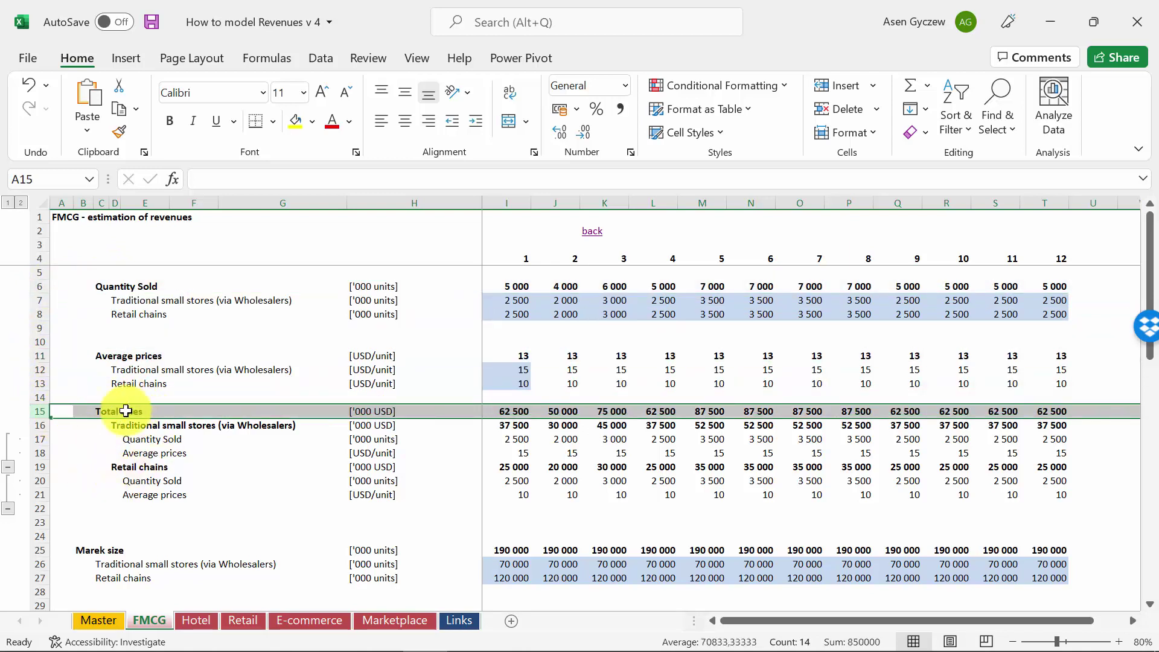
pyautogui.click(35, 426)
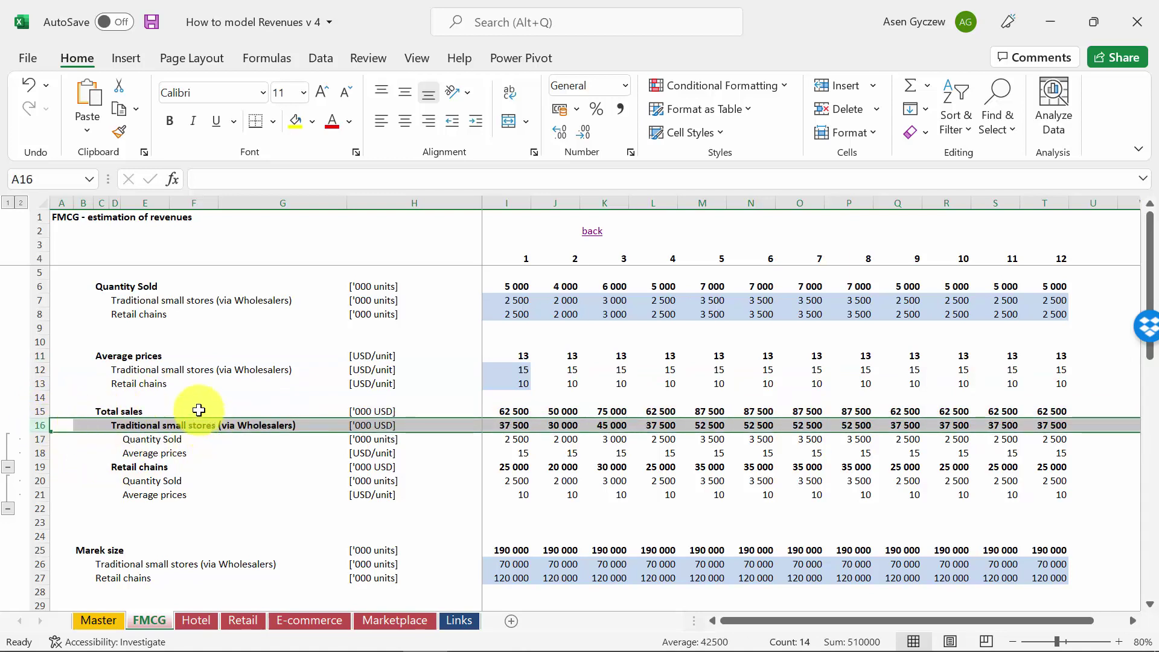
pyautogui.click(46, 469)
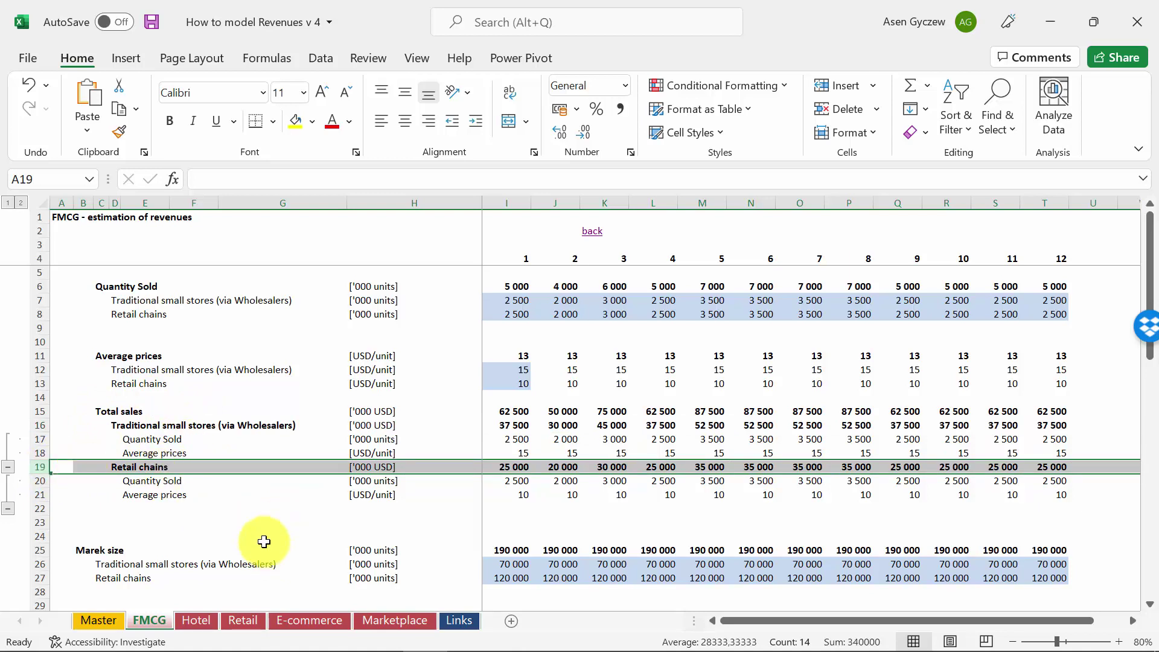
# Step: On the Hotel sheet, examine the # of nights sold and Average Daily Rate (ADR) rows behind the hotel renting revenues
pyautogui.click(192, 620)
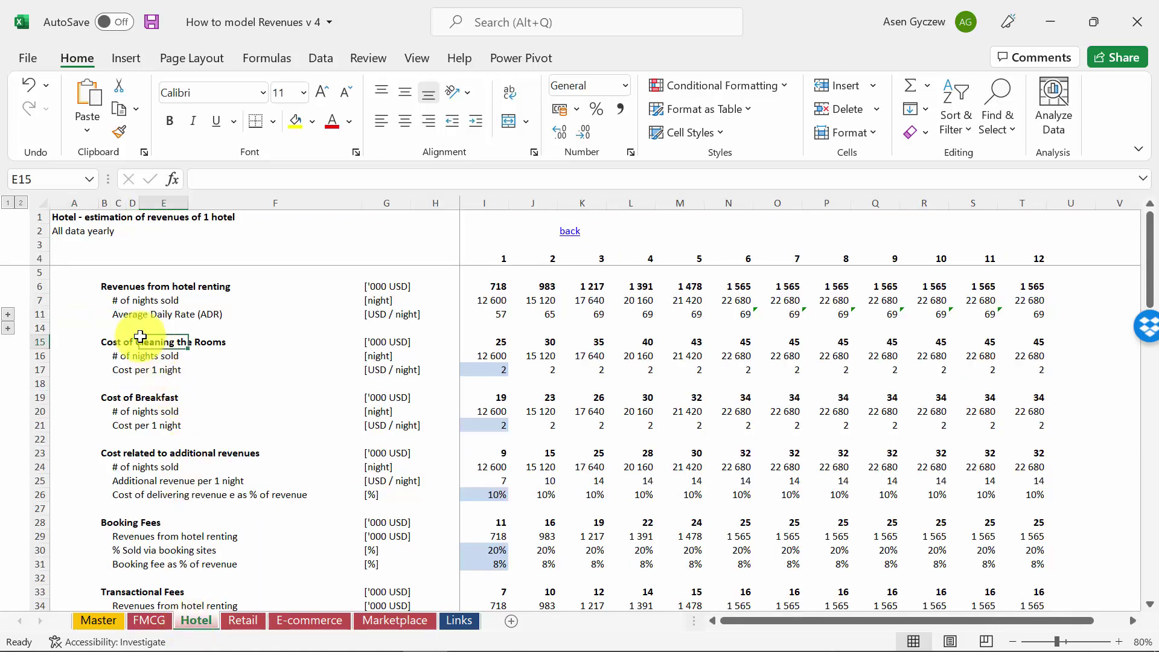
pyautogui.click(43, 302)
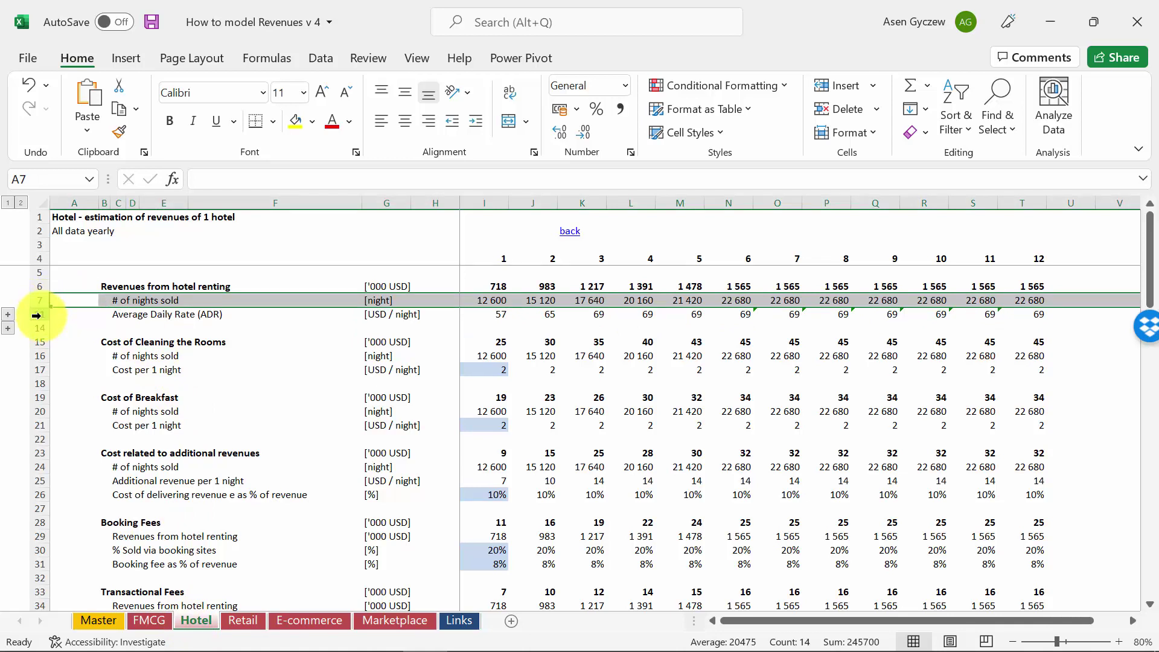
pyautogui.click(38, 315)
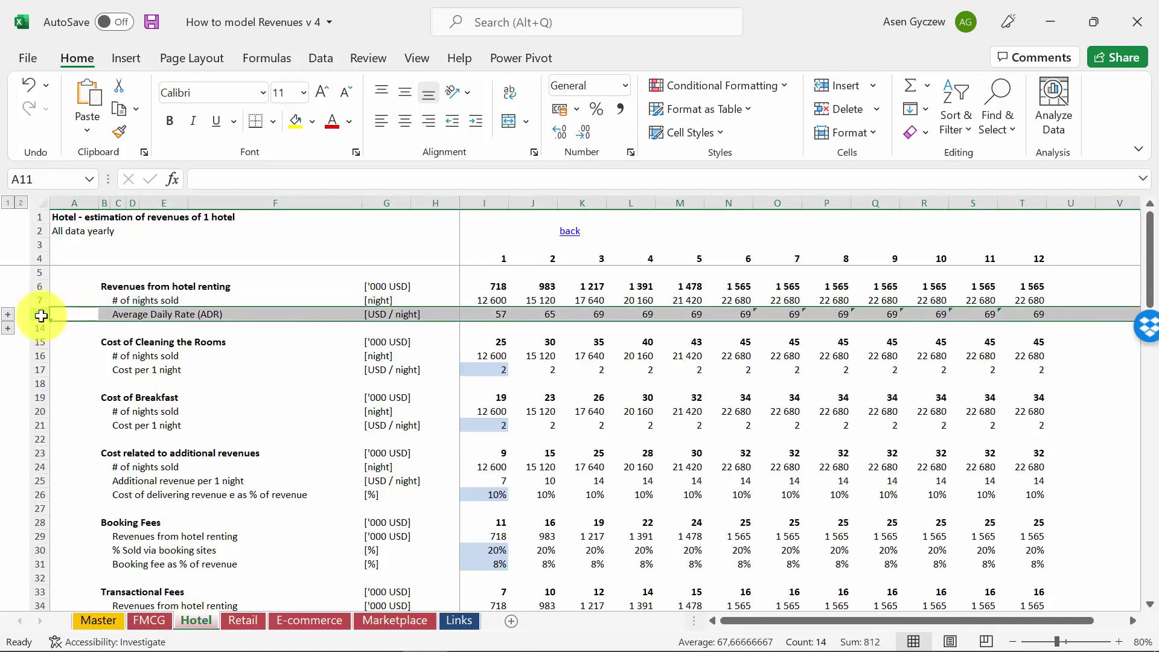
pyautogui.click(38, 300)
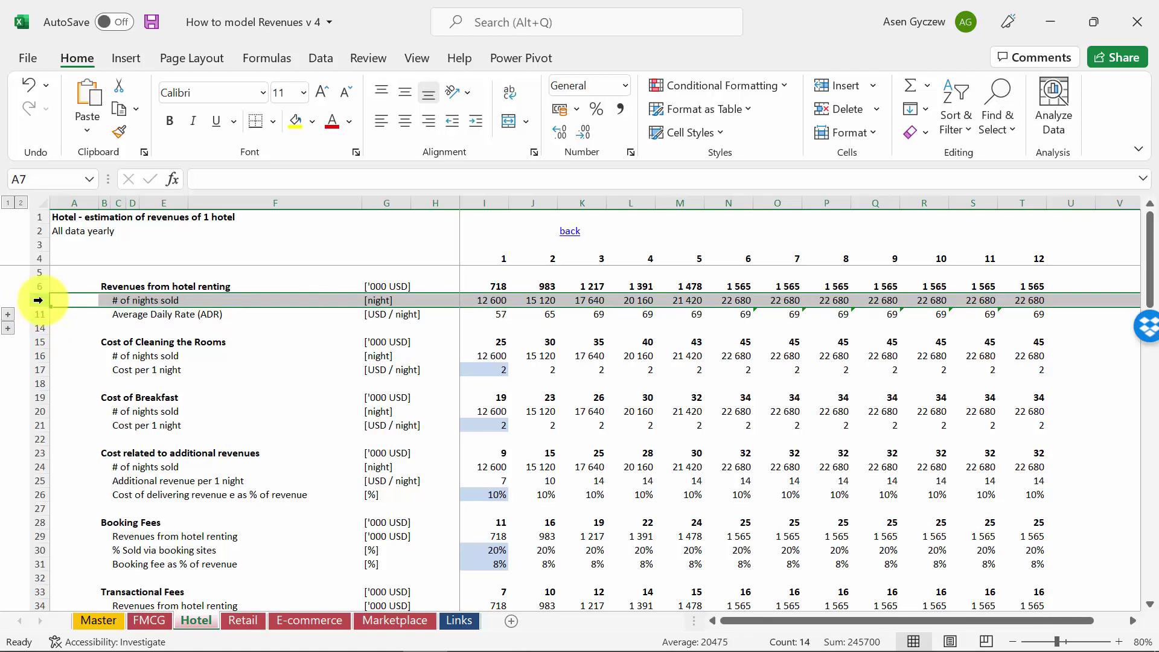
# Step: Expand the hotel's # of nights sold breakdown, examine its rooms, days per period and occupancy rate rows, and collapse it again
pyautogui.click(9, 313)
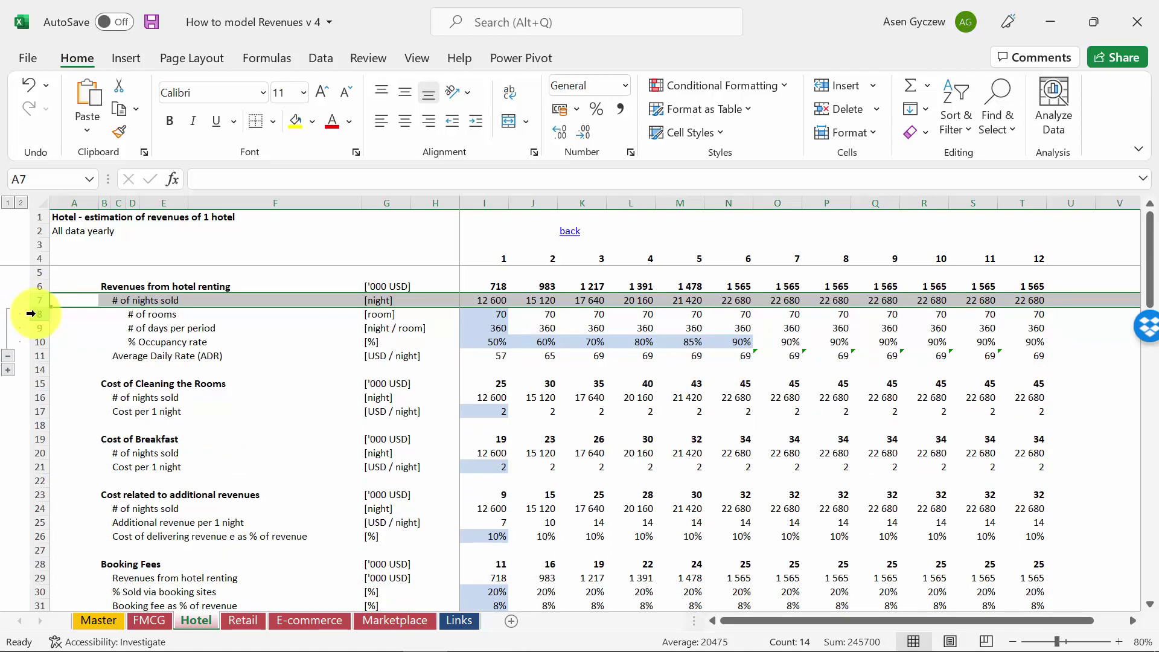
pyautogui.click(37, 314)
pyautogui.click(35, 328)
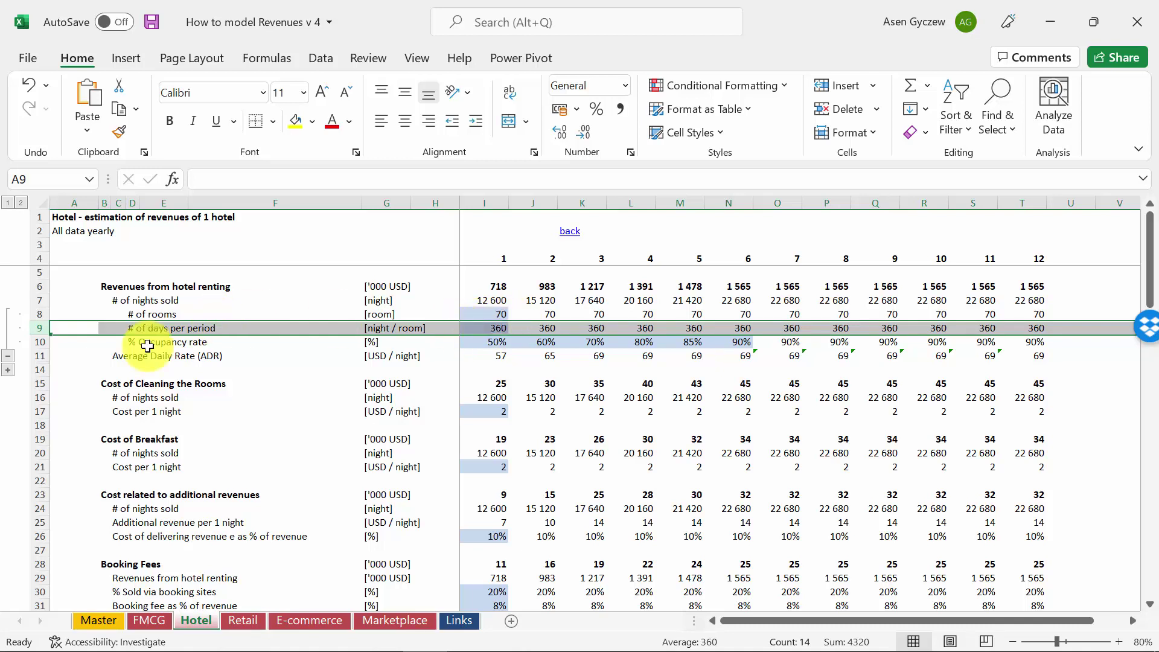
pyautogui.click(38, 342)
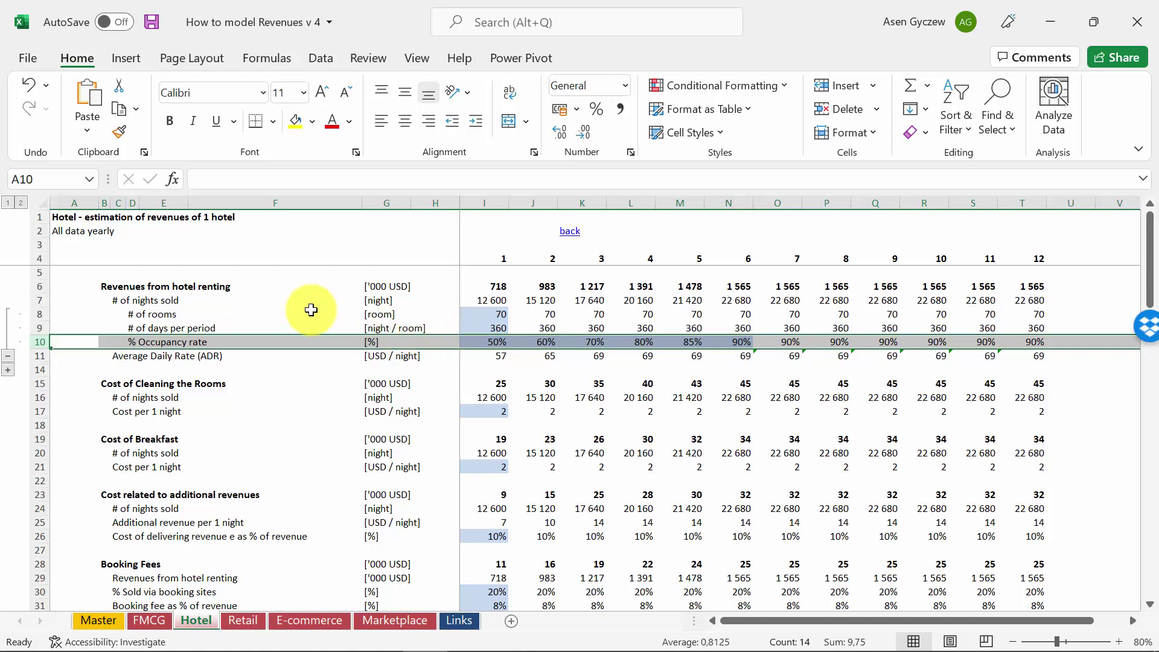
pyautogui.click(8, 355)
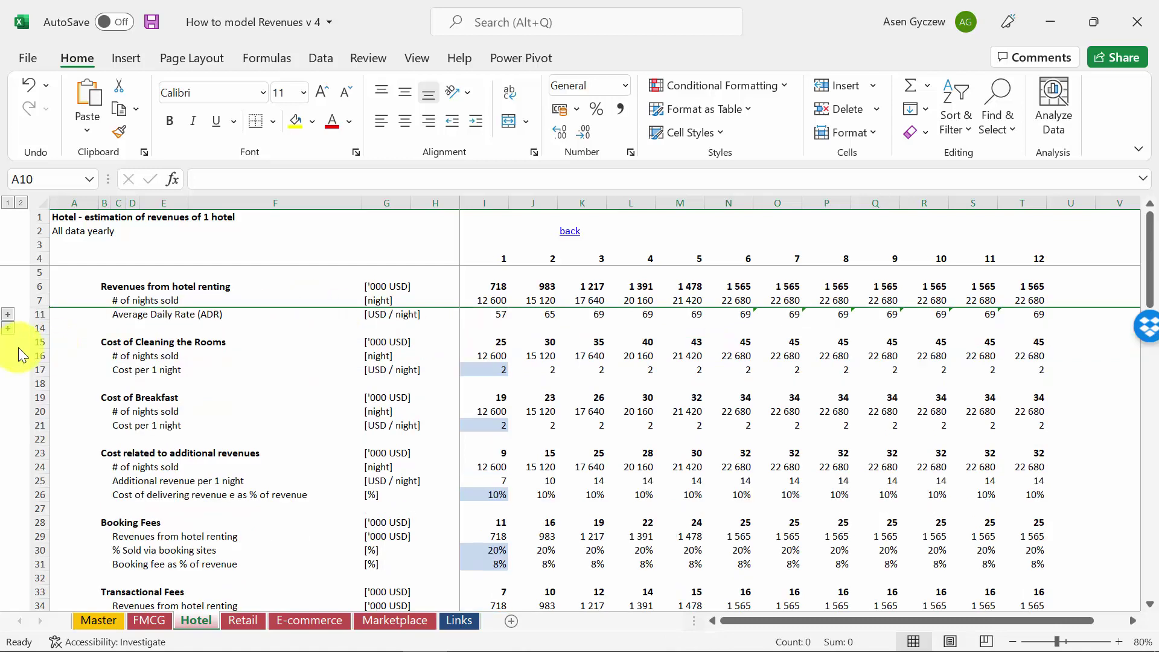
# Step: Expand the Average Daily Rate (ADR) breakdown and examine the average price and additional revenue per 1 night rows
pyautogui.click(40, 314)
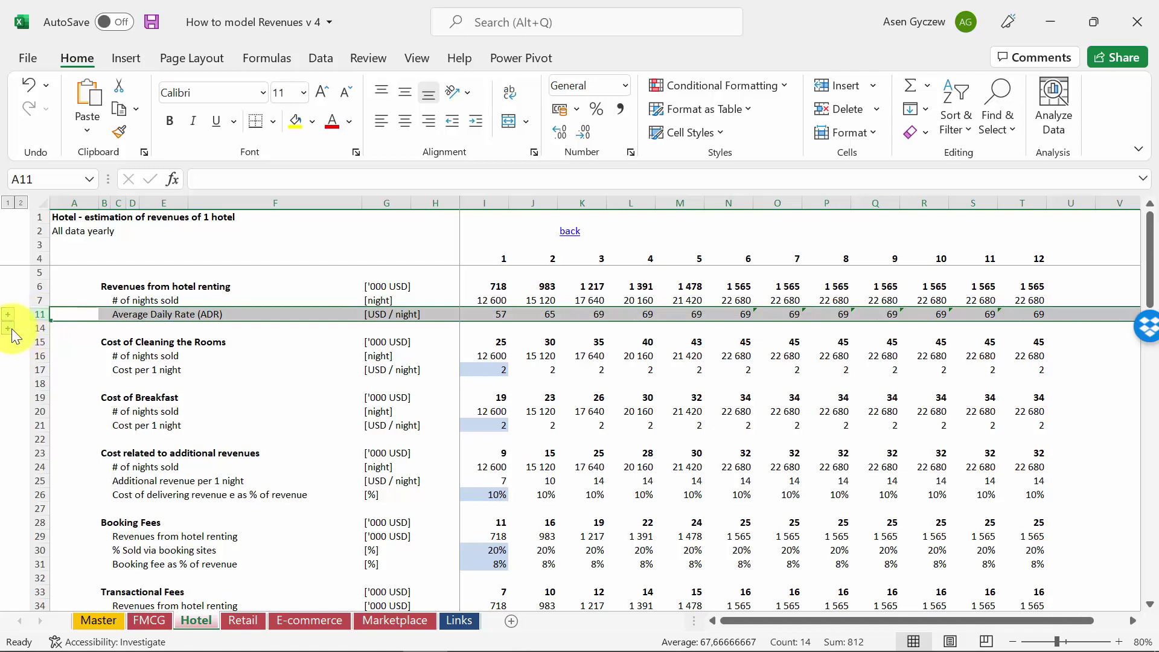
pyautogui.click(9, 327)
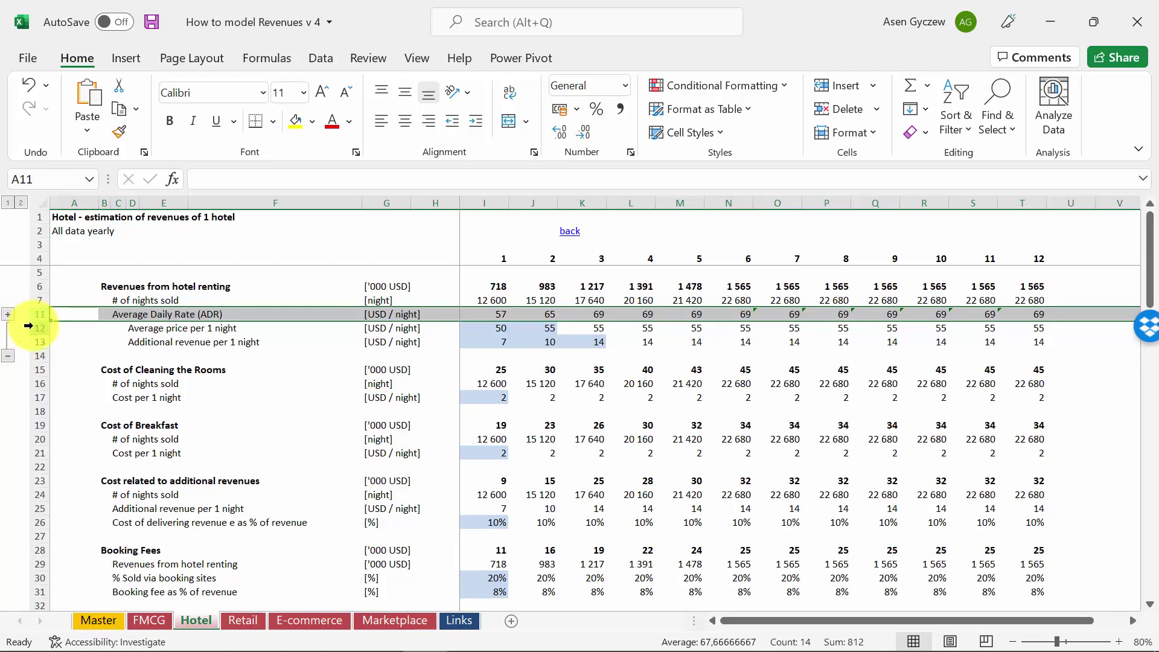
pyautogui.click(33, 326)
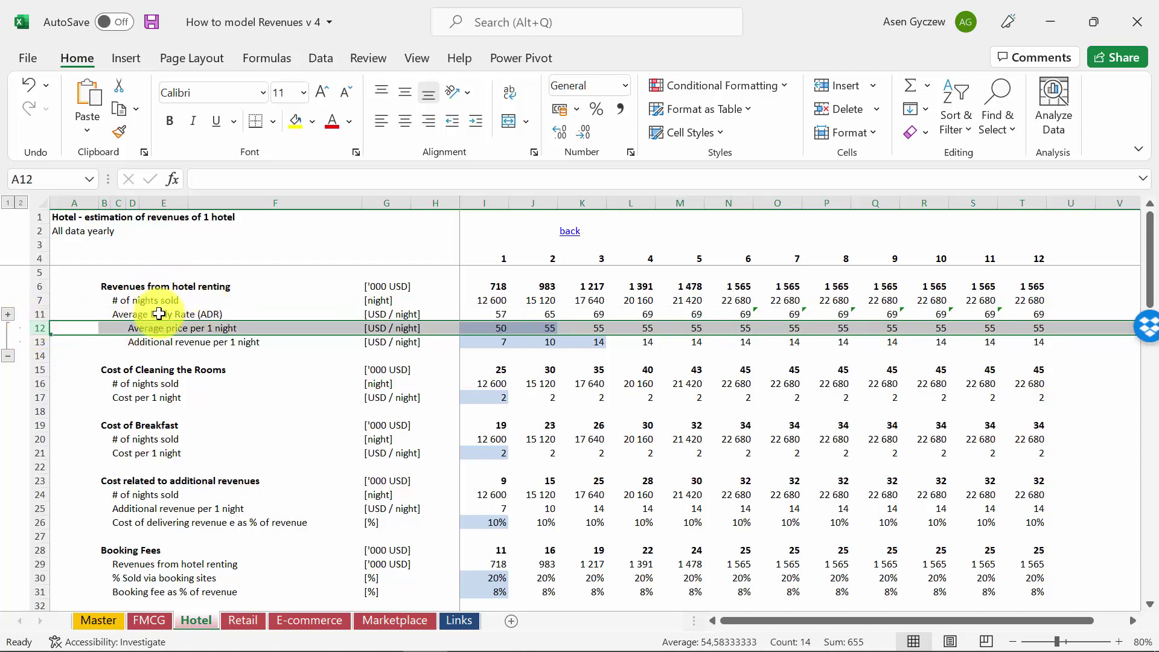
pyautogui.click(36, 342)
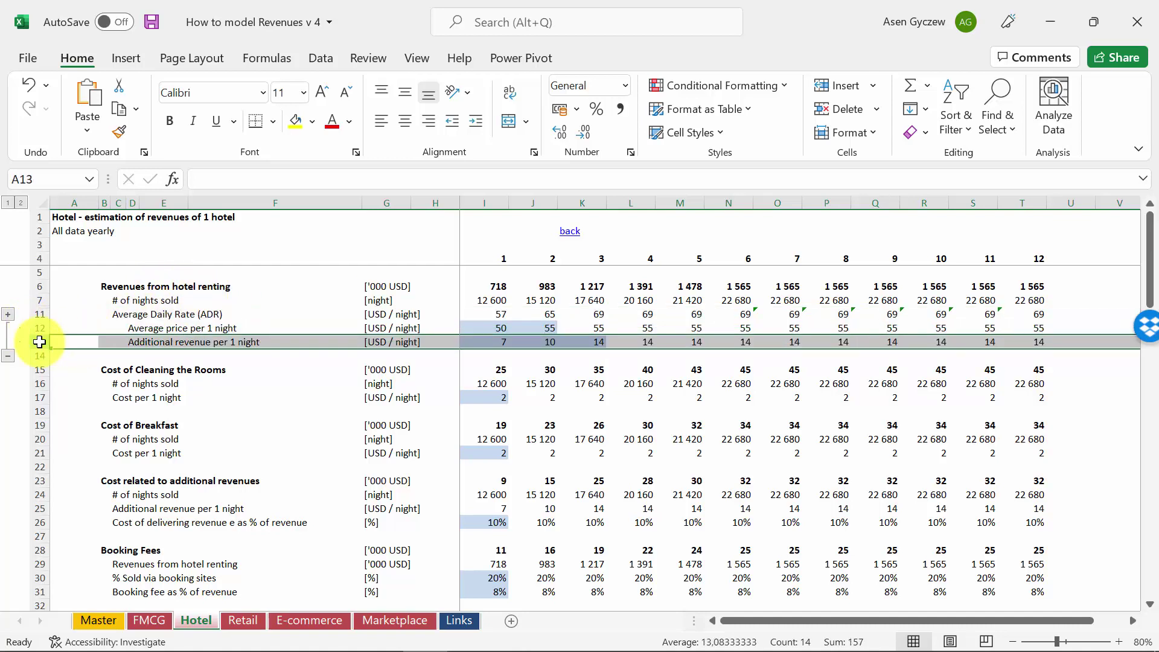
pyautogui.click(164, 273)
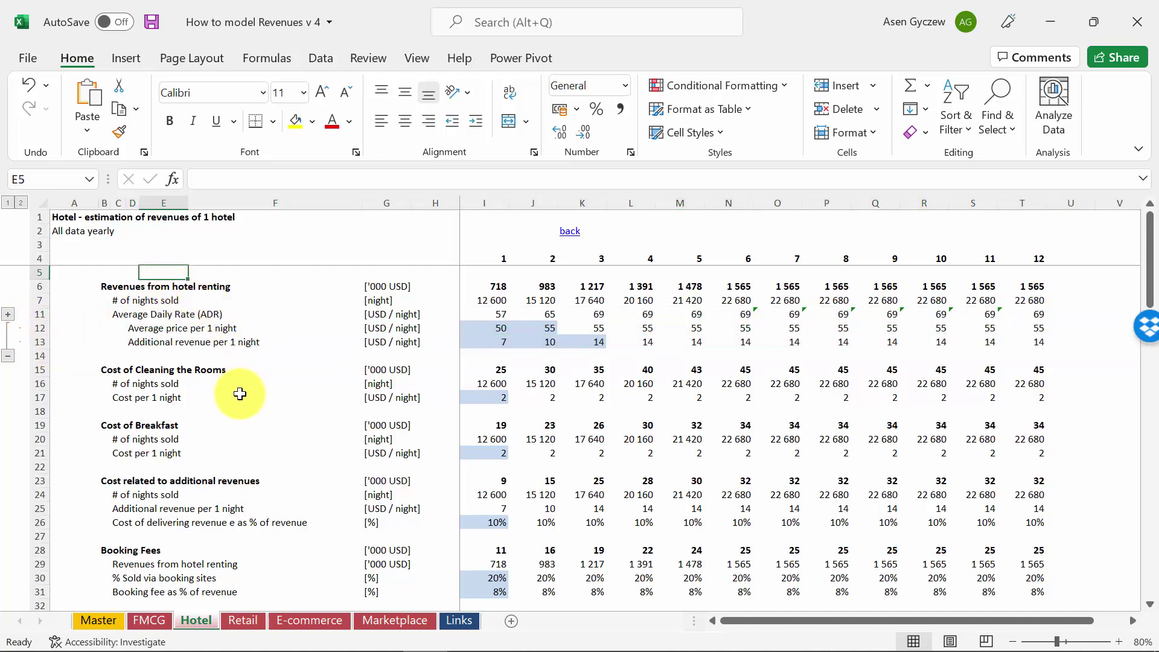
# Step: On the Retail sheet, examine the Revenues row and its drivers, # of transactions and Average Transaction Value
pyautogui.click(242, 621)
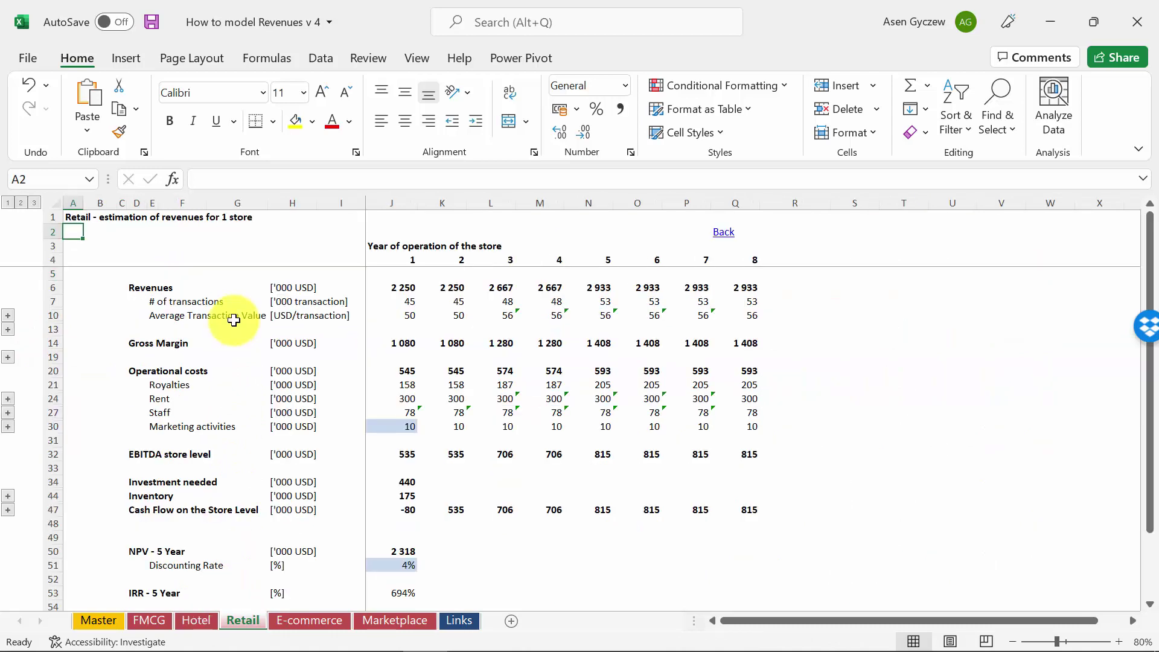
pyautogui.click(44, 285)
pyautogui.moveTo(45, 284); pyautogui.dragTo(50, 284)
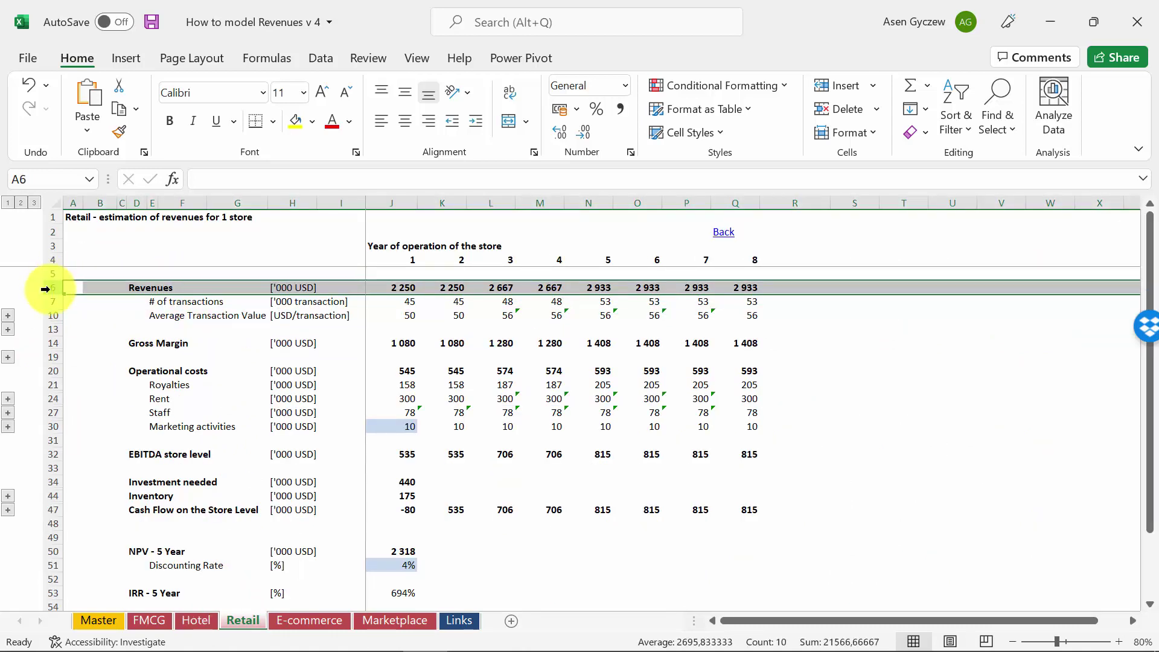
pyautogui.click(48, 306)
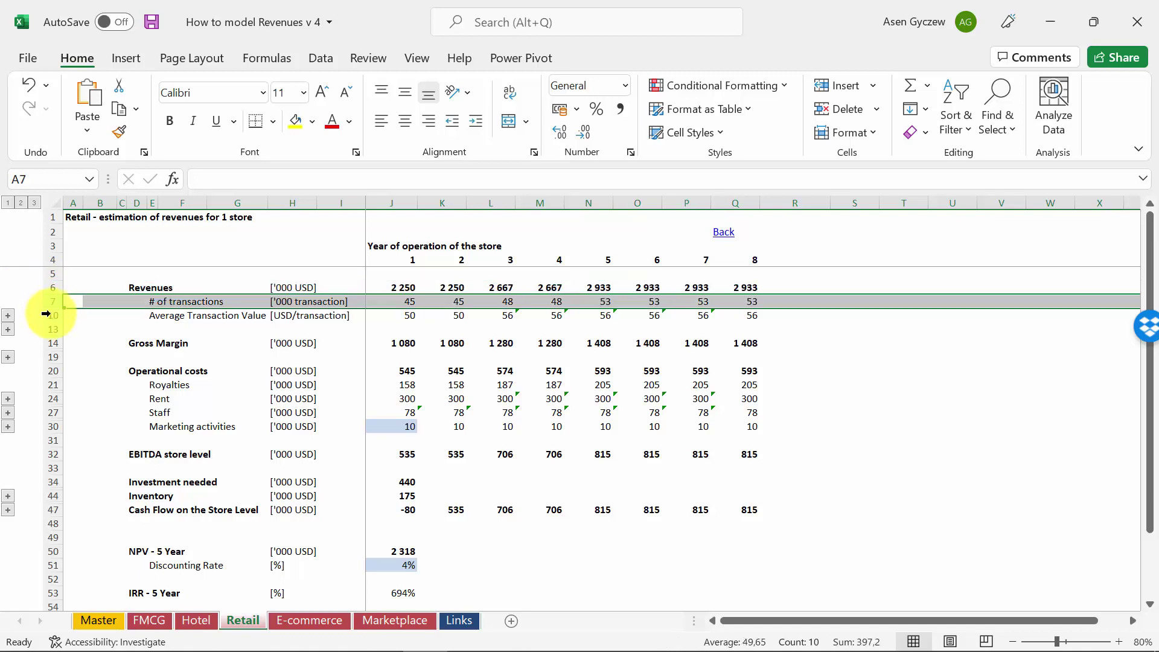
pyautogui.click(49, 315)
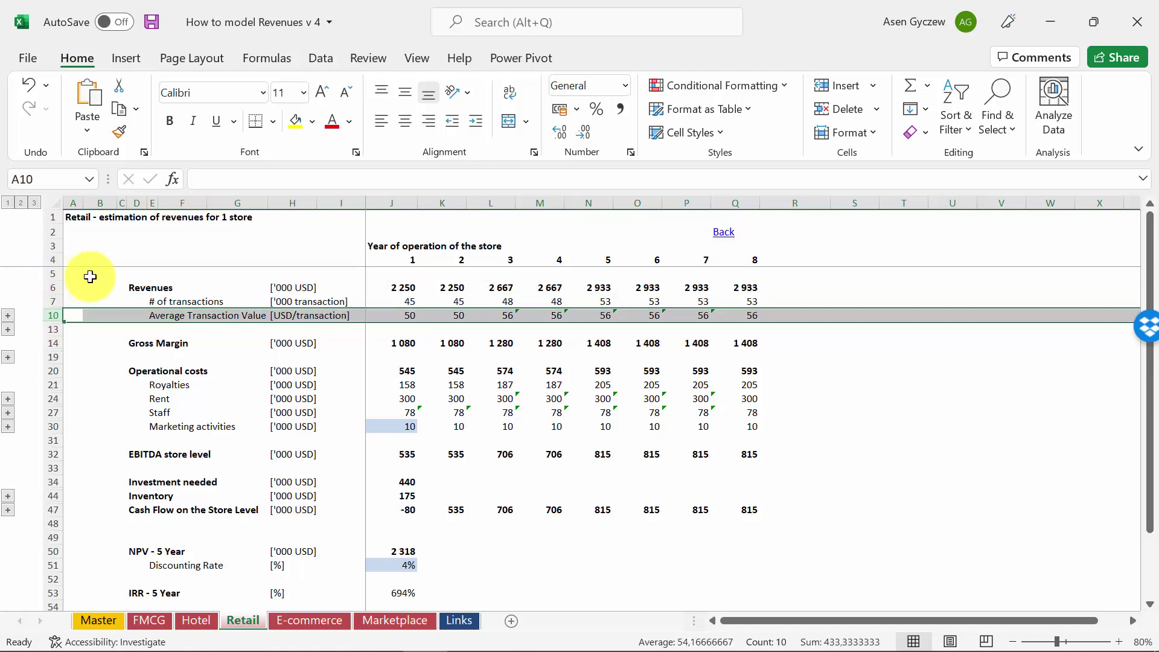
# Step: Expand the store's # of transactions breakdown, examine the # of visitors and % Conversion rows, and collapse it again
pyautogui.click(8, 315)
pyautogui.click(47, 315)
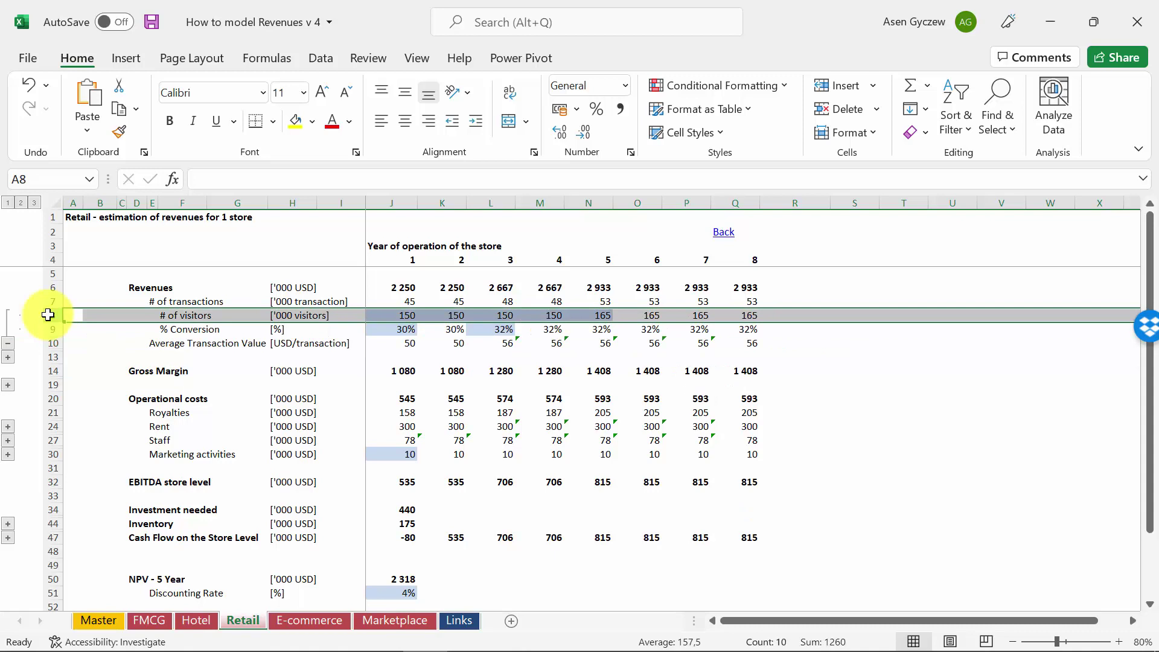
pyautogui.click(55, 328)
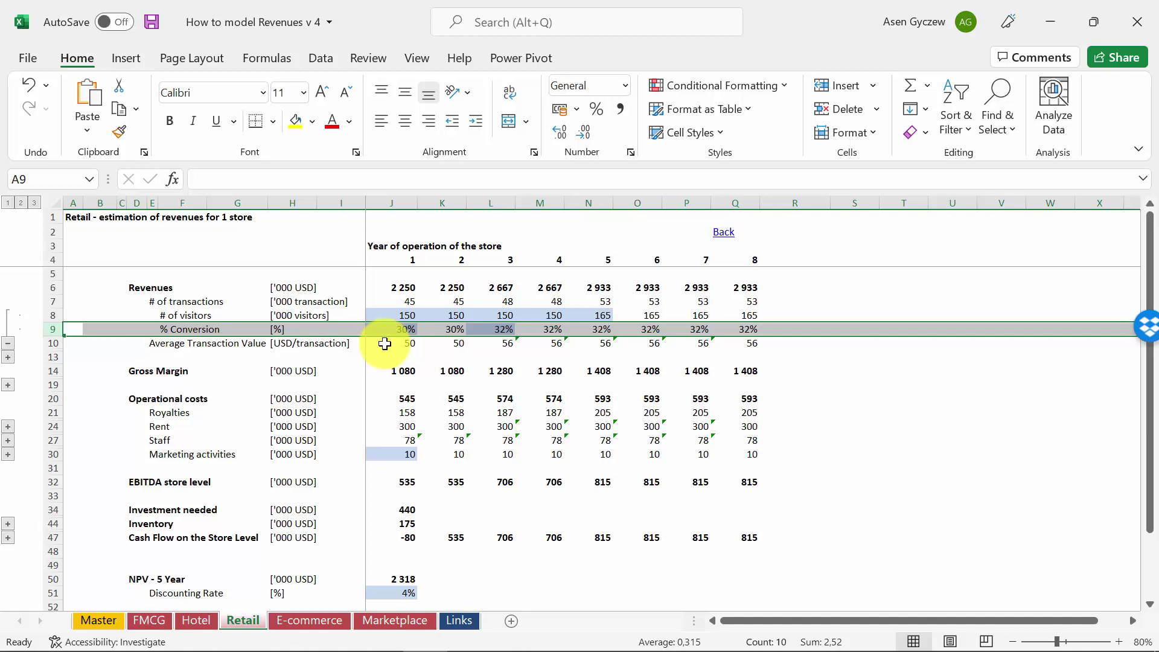
pyautogui.click(6, 344)
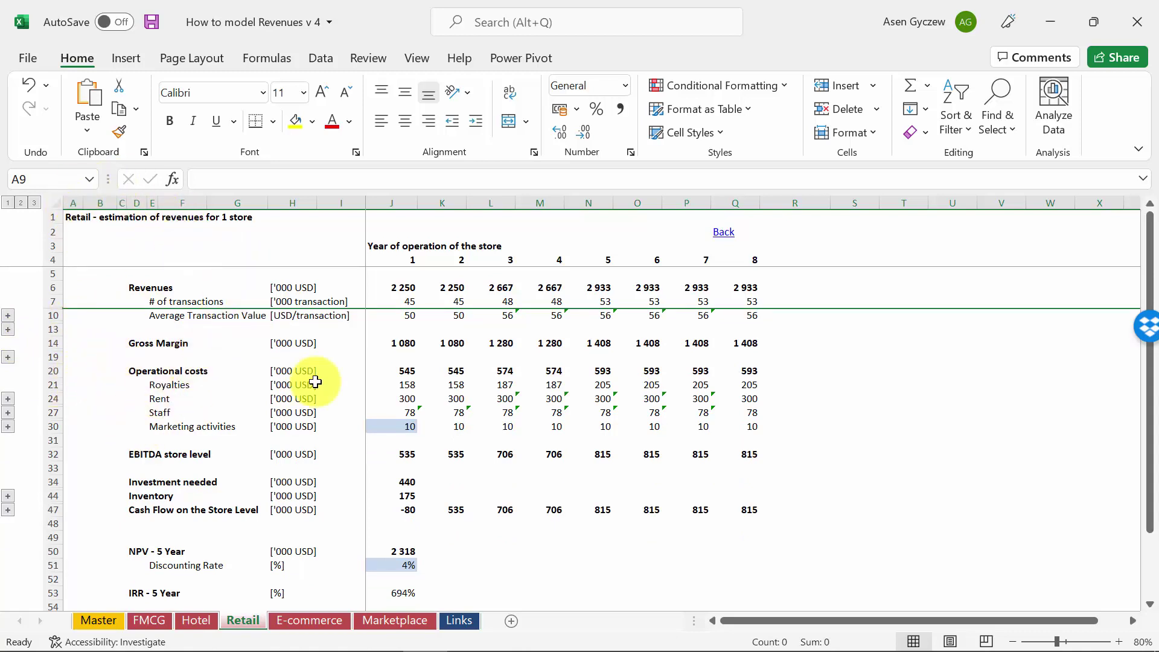
# Step: On the E-commerce sheet, examine the # of transactions and Average transaction value (ATV) rows under Sales / Revenues
pyautogui.click(277, 620)
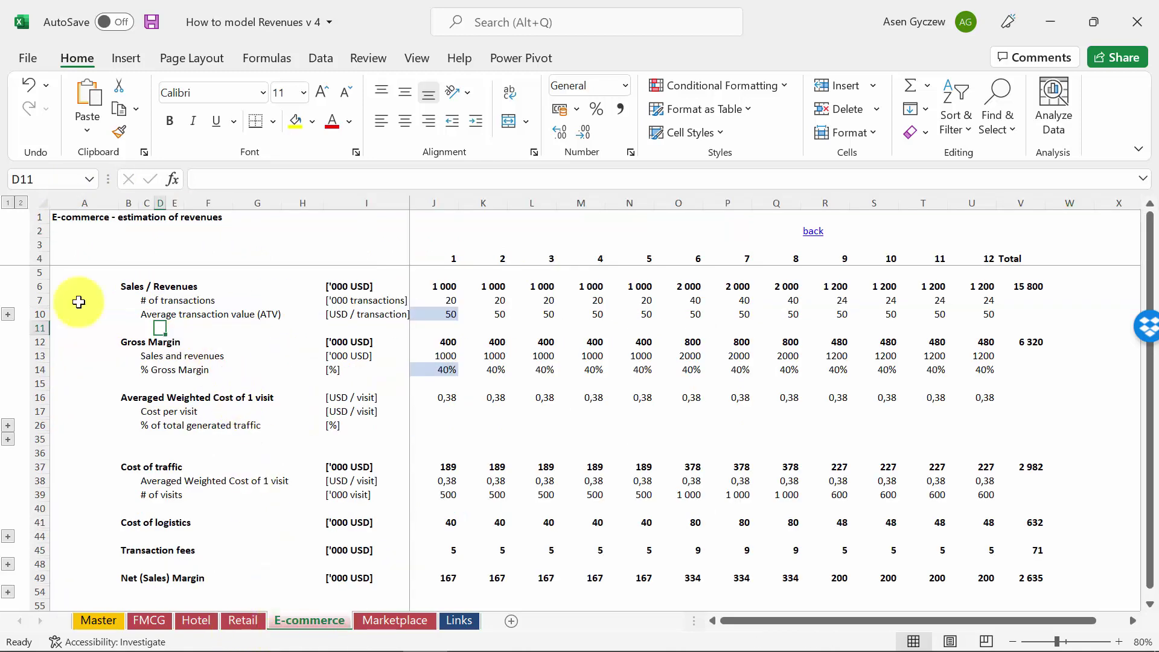
pyautogui.click(30, 300)
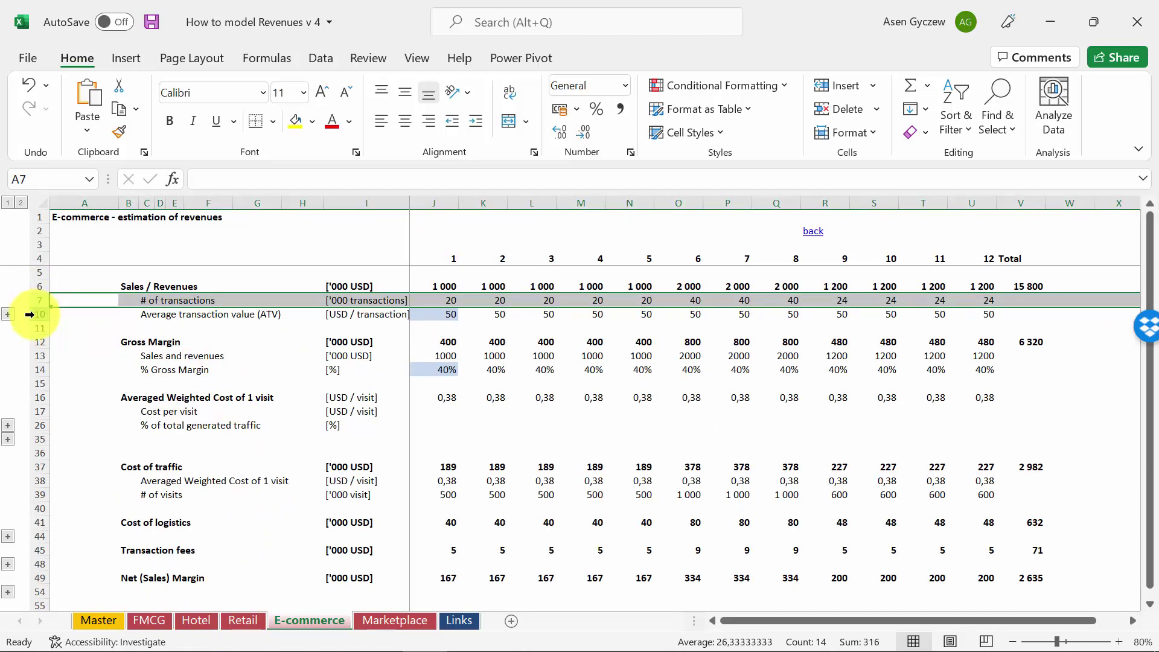
pyautogui.click(32, 313)
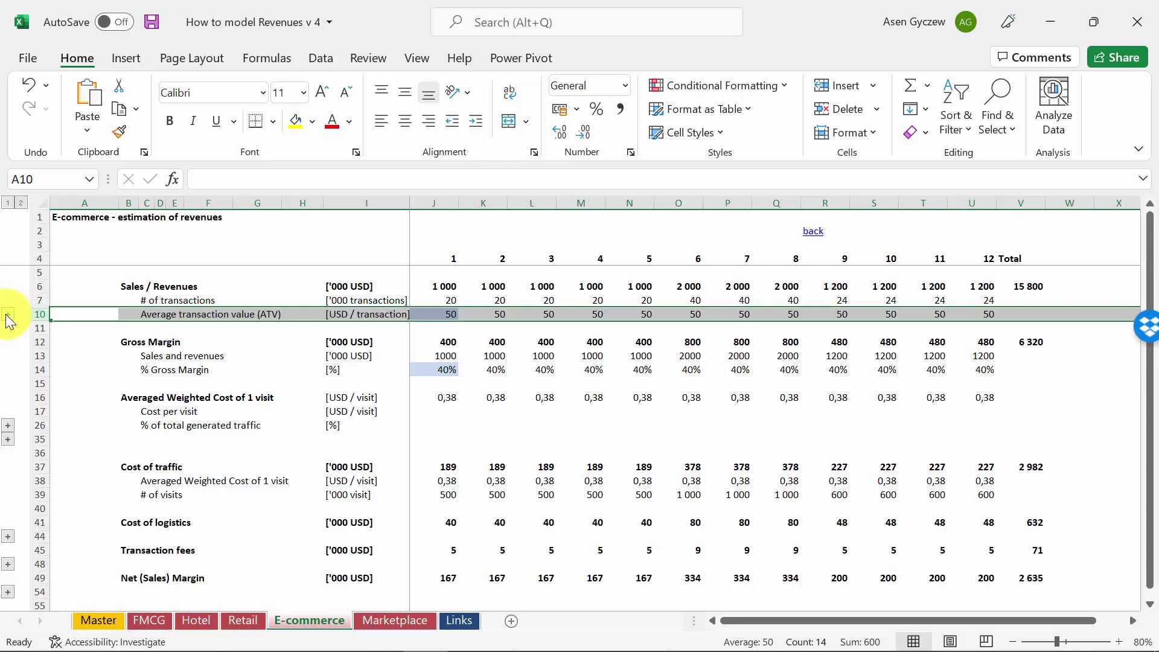
# Step: Expand the # of transactions breakdown on the E-commerce sheet and examine the # of visits and Conversion rate rows
pyautogui.click(8, 314)
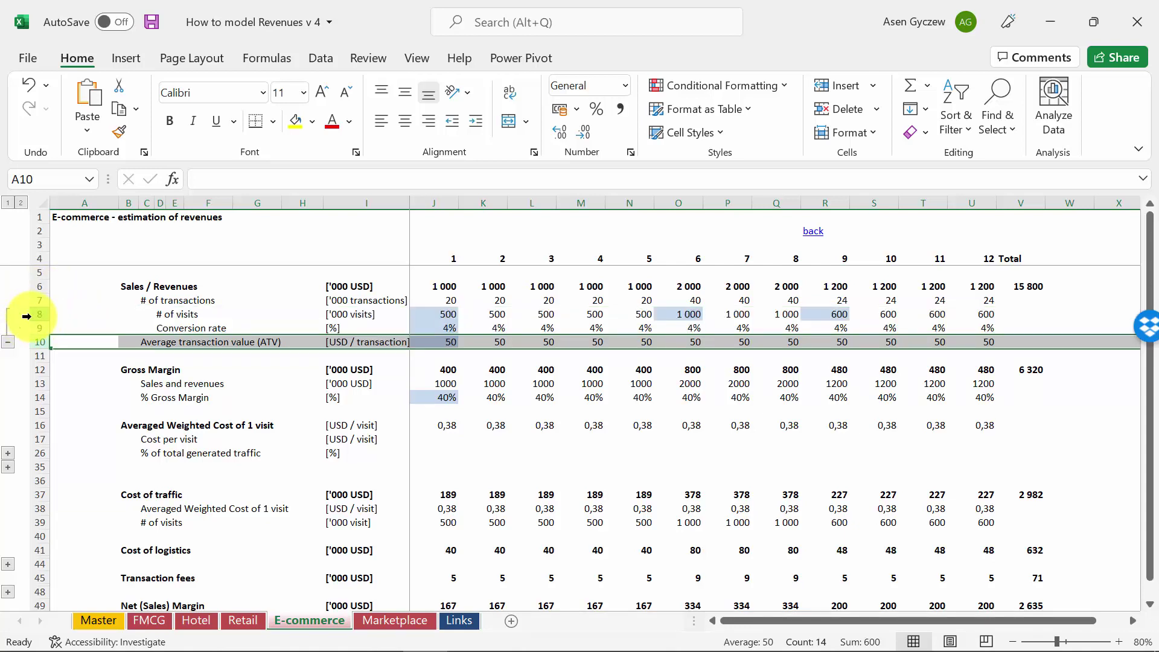
pyautogui.click(26, 314)
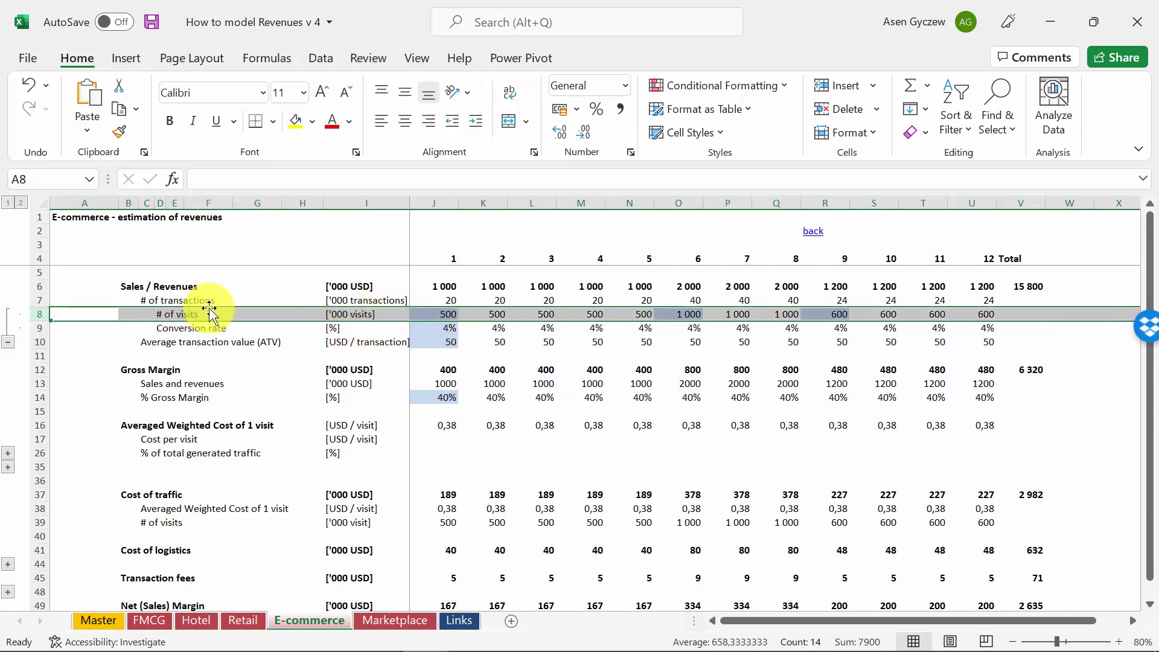
pyautogui.click(34, 329)
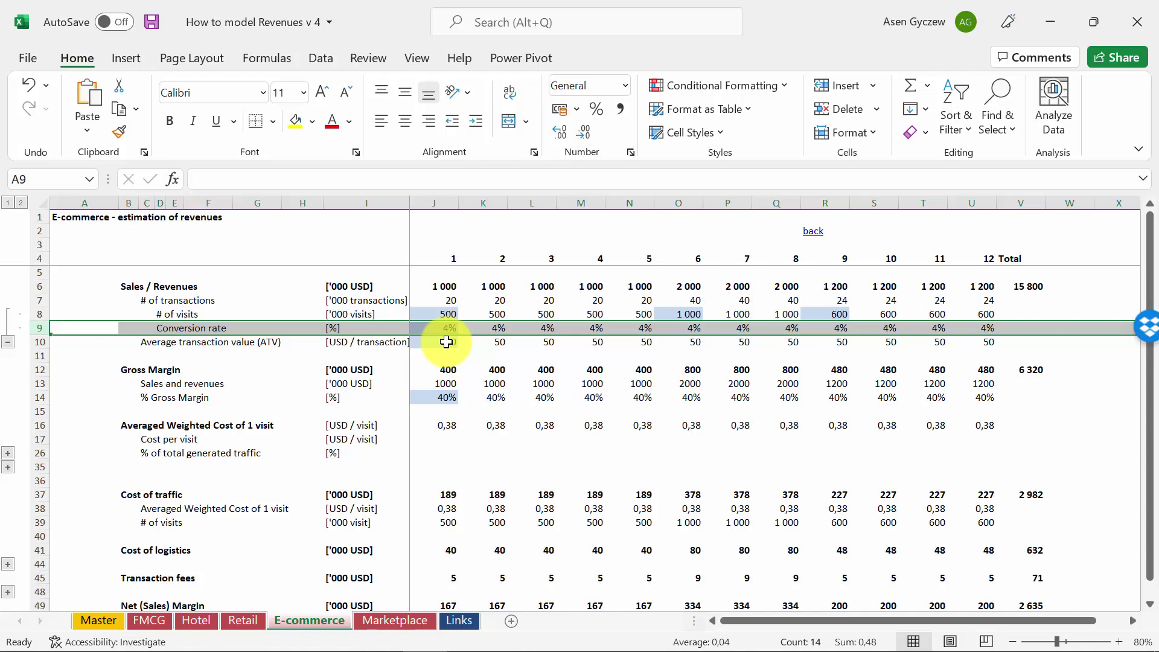
# Step: On the Marketplace sheet, examine the # of visits row
pyautogui.click(389, 614)
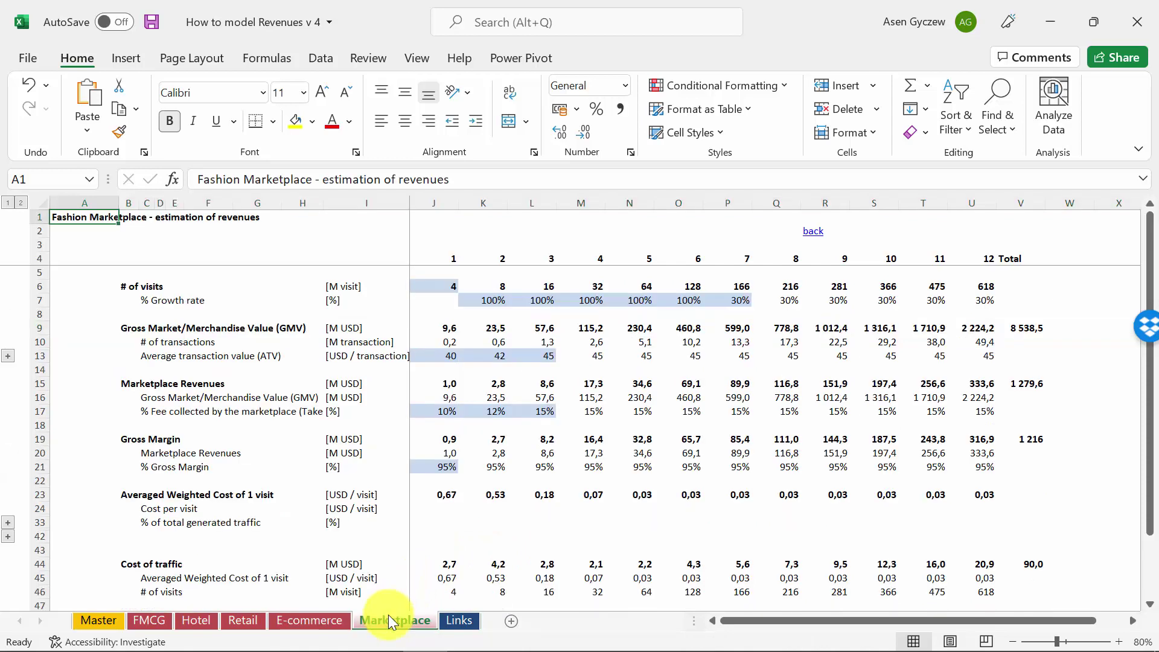
pyautogui.click(72, 283)
pyautogui.click(44, 287)
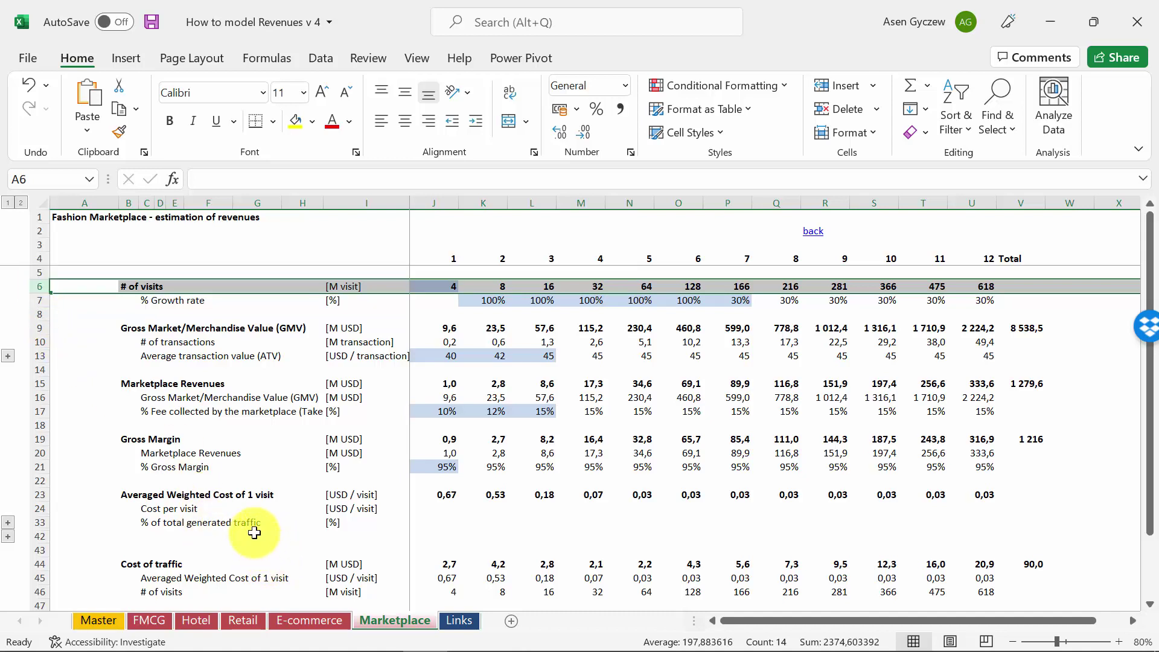
# Step: Examine the Gross Market/Merchandise Value (GMV) row with its two drivers, and the Marketplace Revenues row with the % Fee collected by the marketplace
pyautogui.click(36, 328)
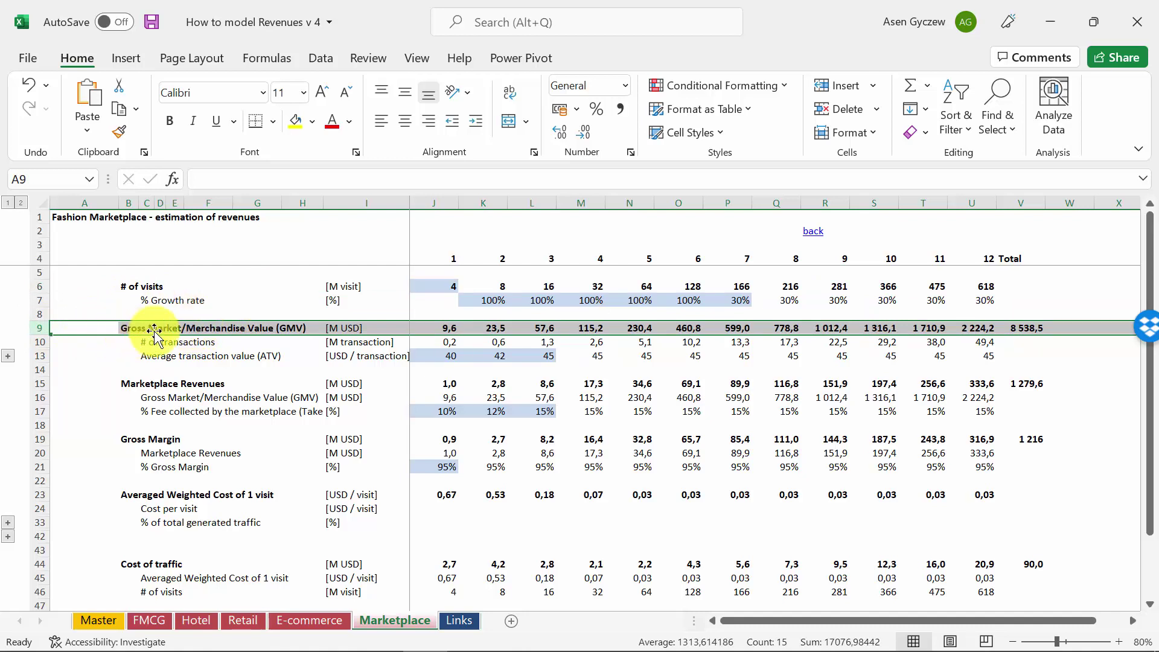
pyautogui.click(35, 342)
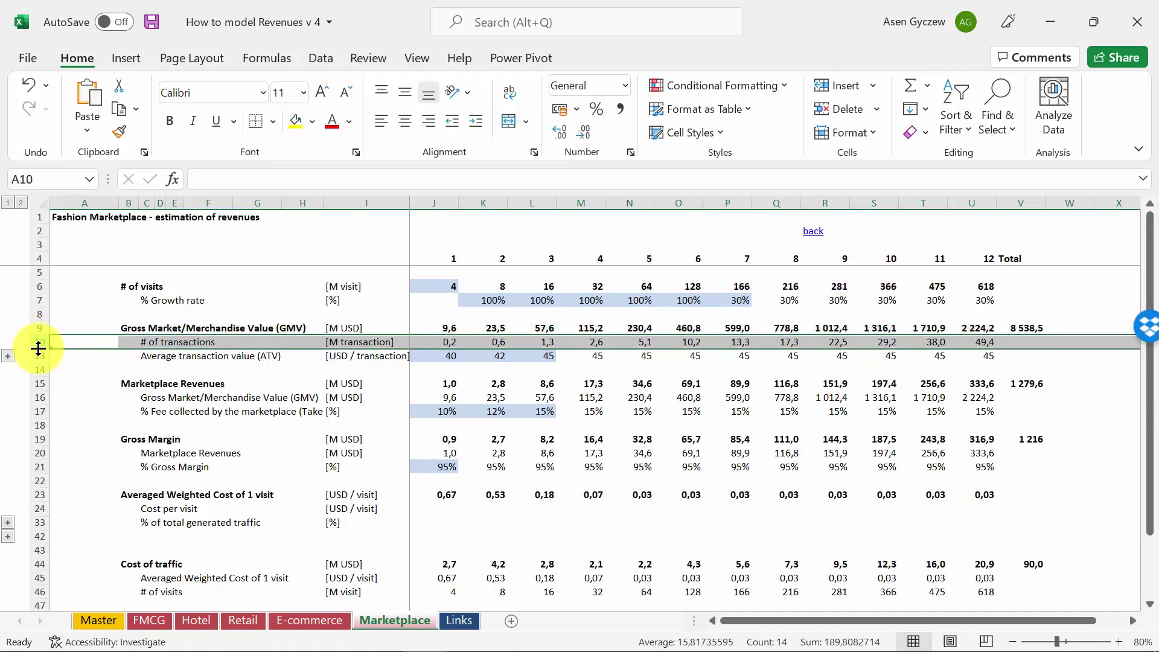
pyautogui.click(33, 356)
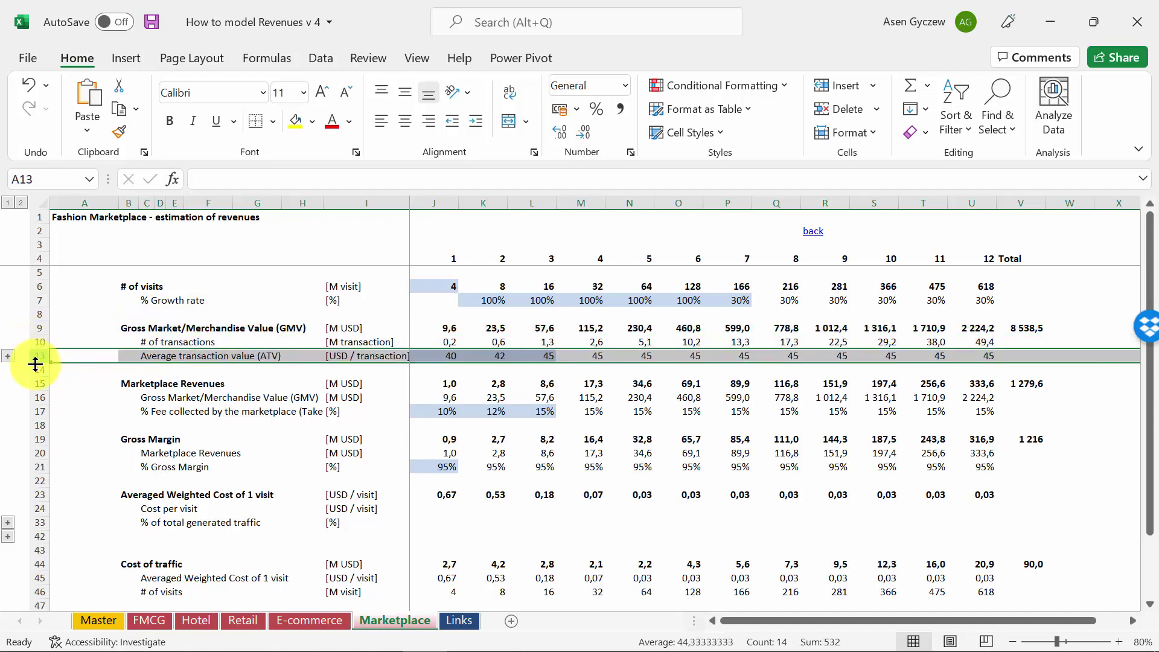
pyautogui.click(34, 382)
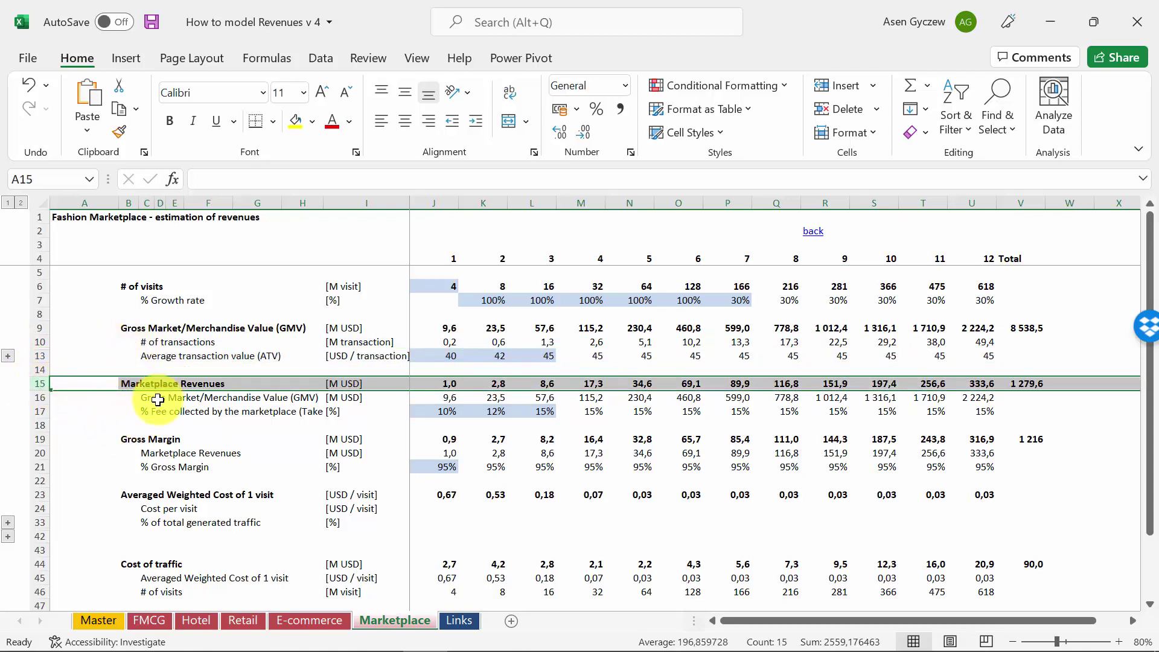
pyautogui.click(39, 411)
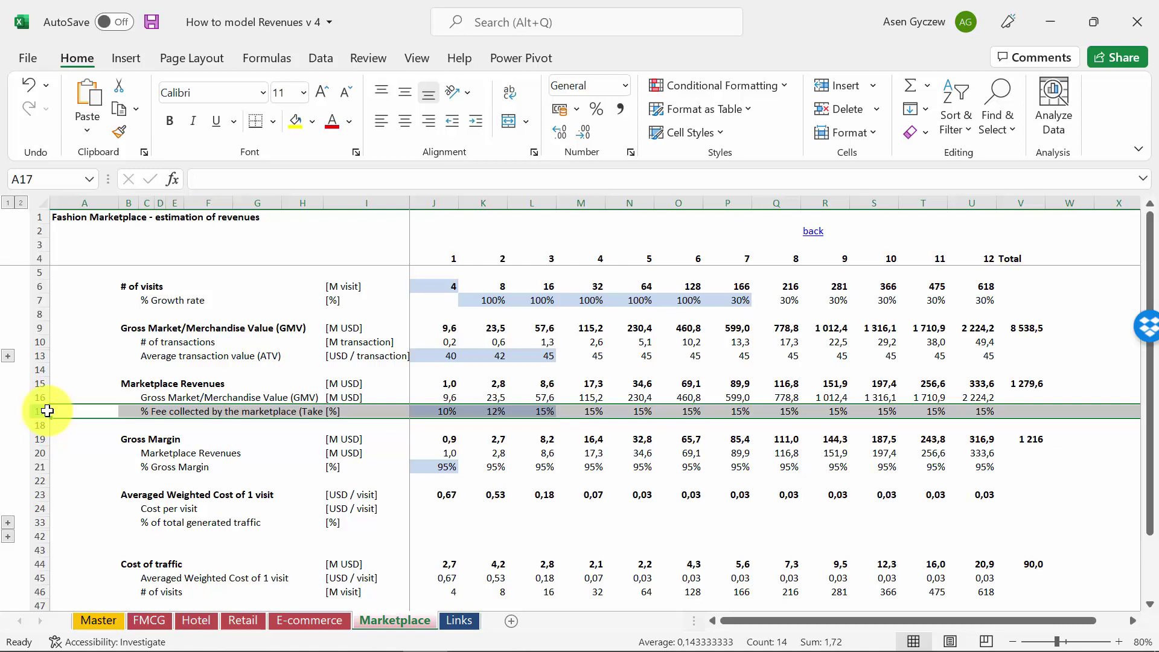
# Step: Return to the GMV row, expand its # of transactions breakdown and examine the # of visits row and the cost sections below
pyautogui.click(42, 322)
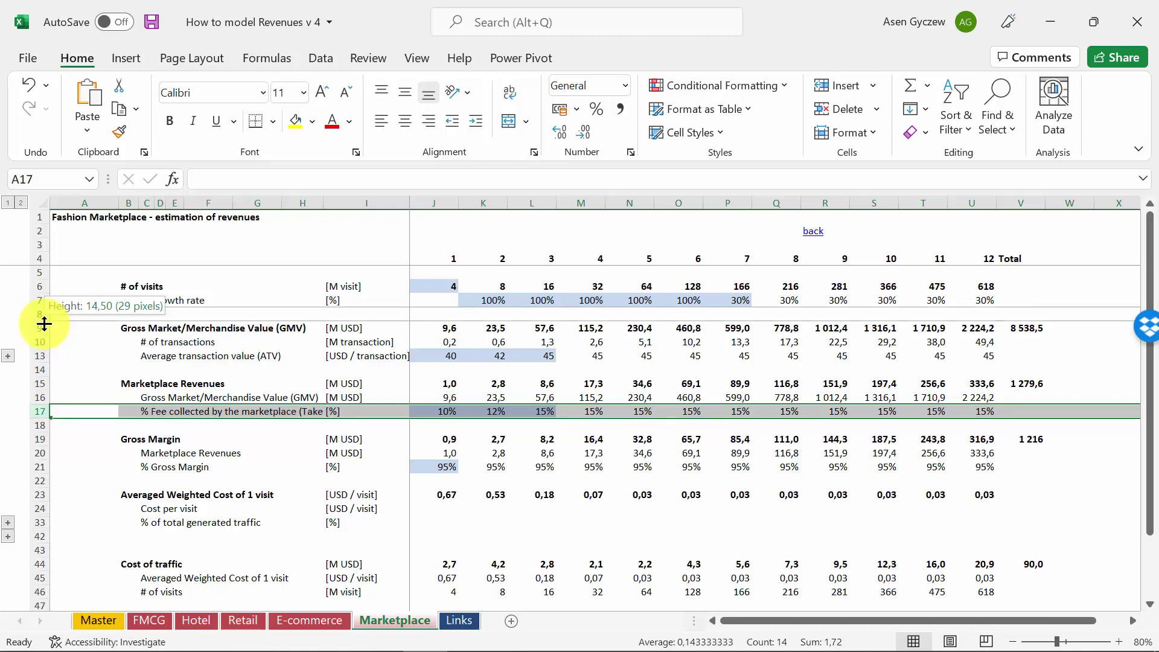
pyautogui.click(36, 328)
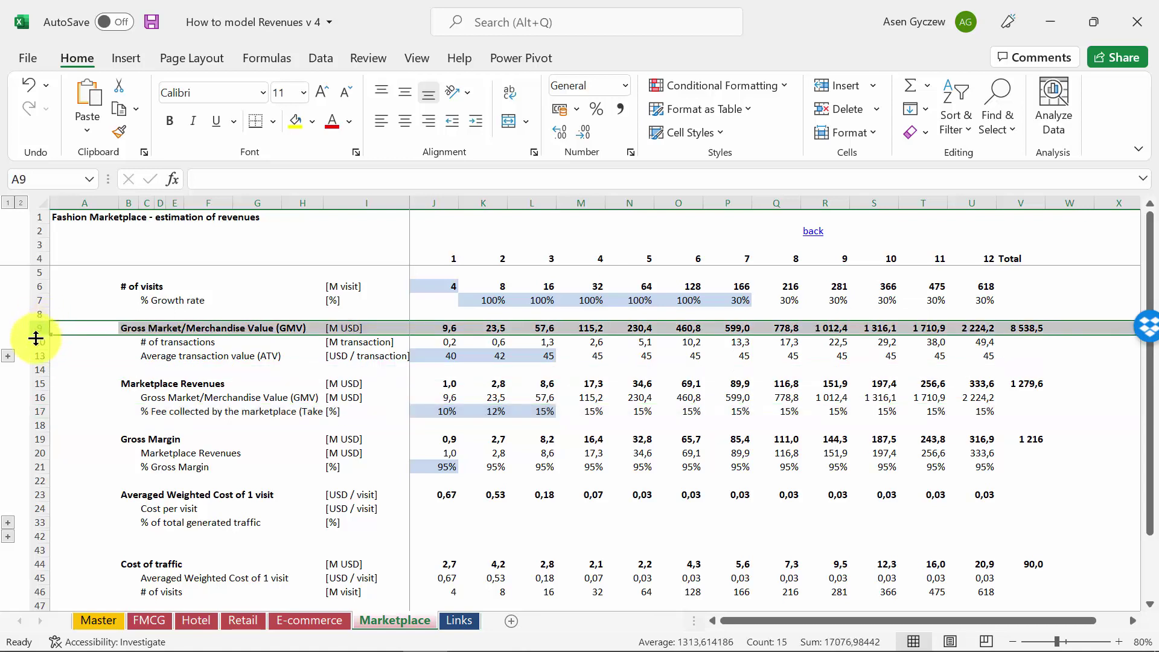
pyautogui.click(9, 355)
pyautogui.click(38, 354)
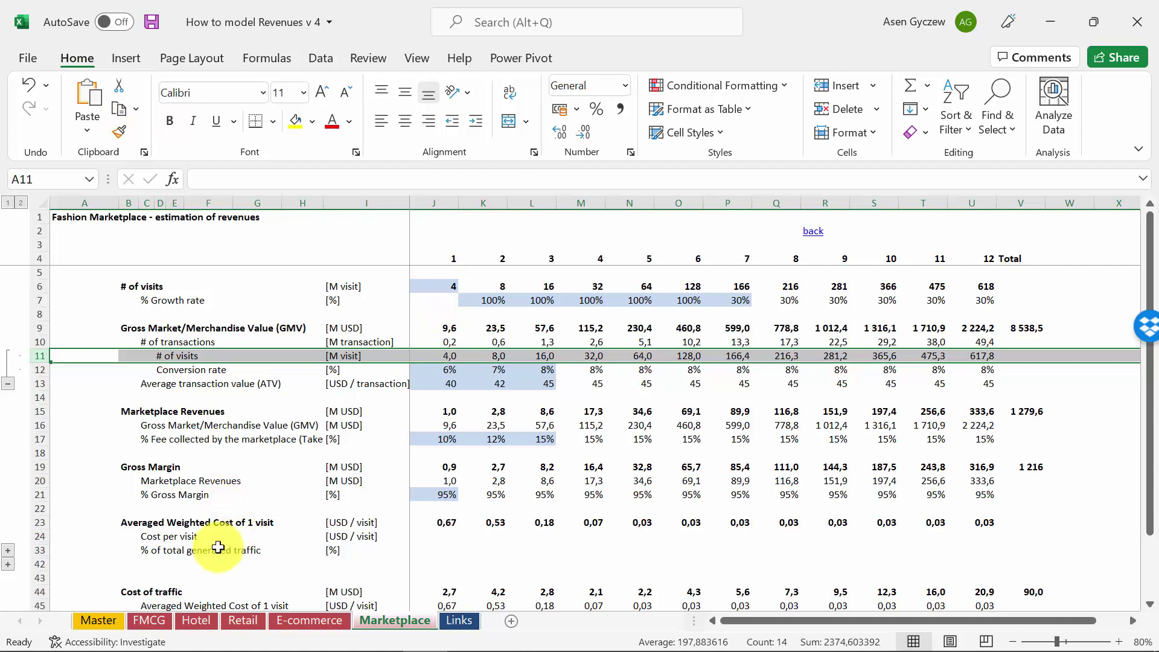
pyautogui.scroll(-1, 220, 536)
pyautogui.scroll(-2, 220, 536)
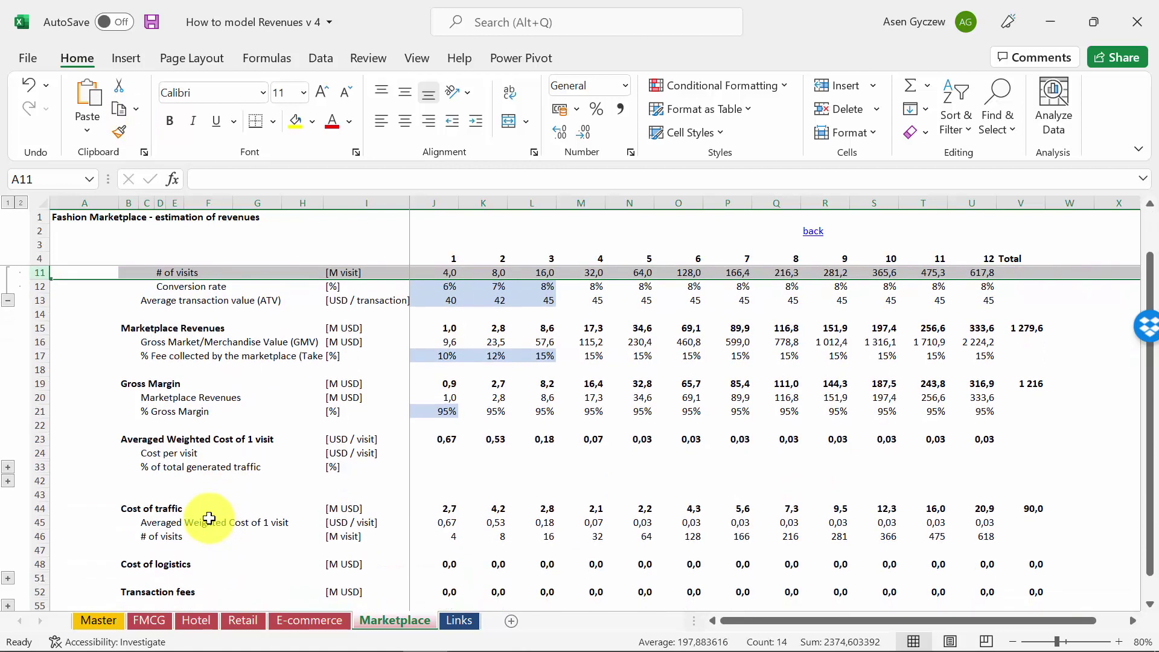
pyautogui.scroll(2, 211, 518)
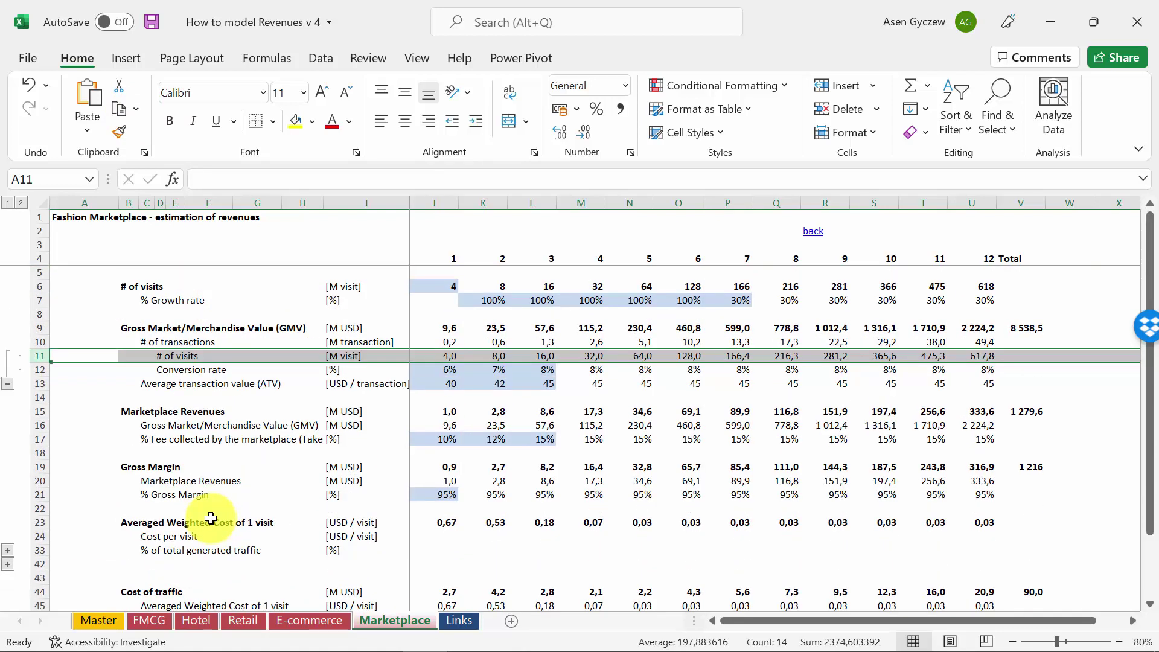